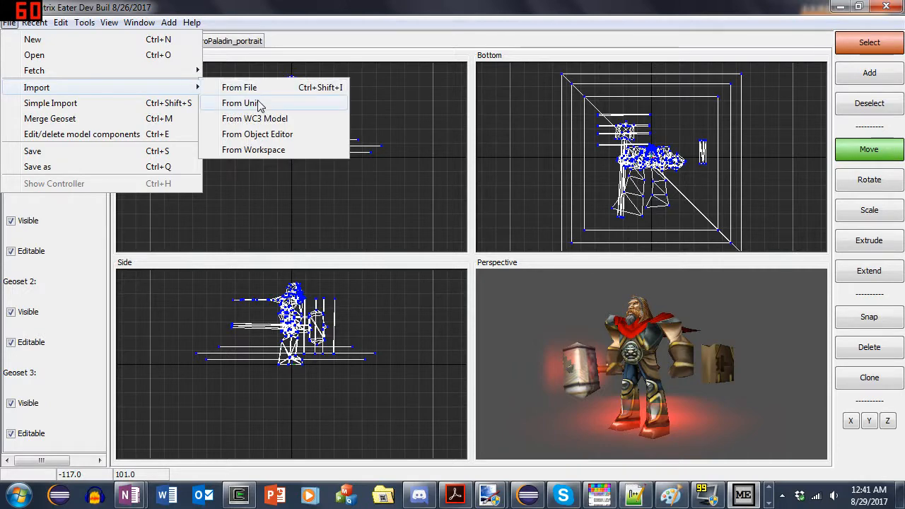
- Import the Human campaign unit Medivh into the HeroPaladin model and maximize the import window
left_click(272, 106)
left_click(499, 119)
left_click(484, 138)
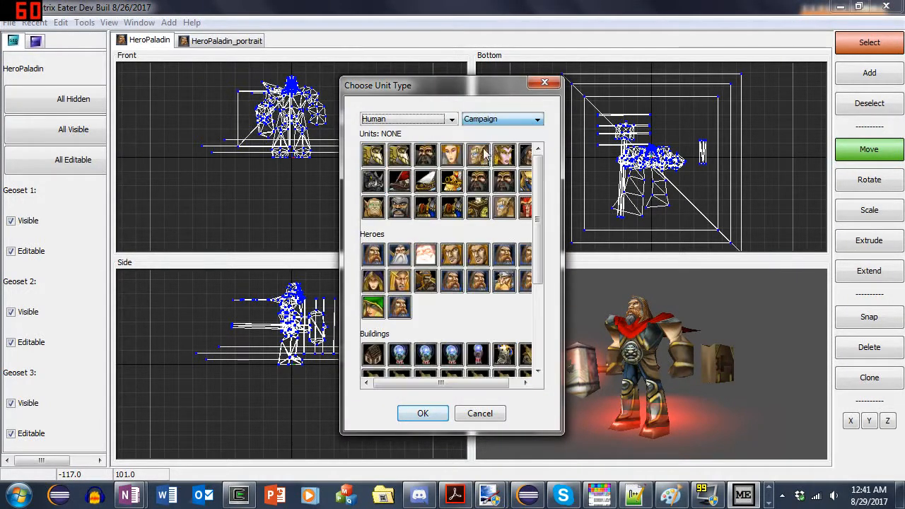
left_click(527, 157)
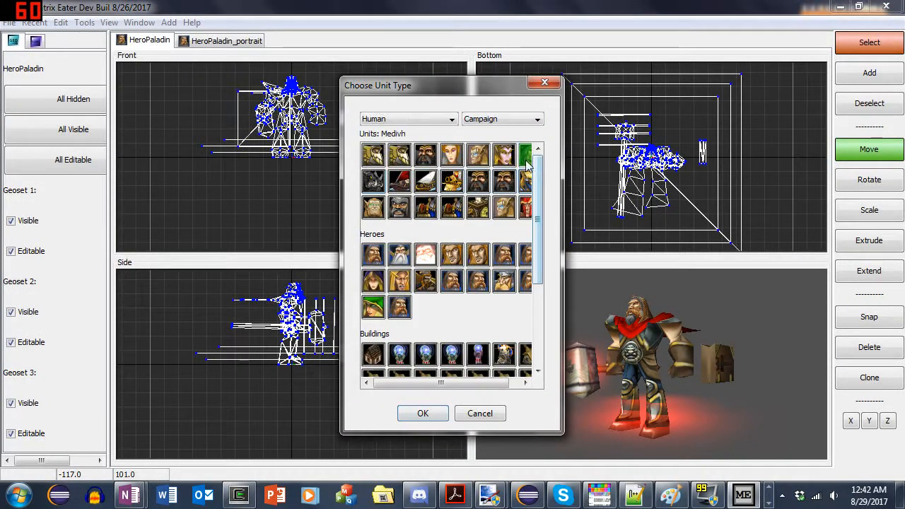
left_click(422, 413)
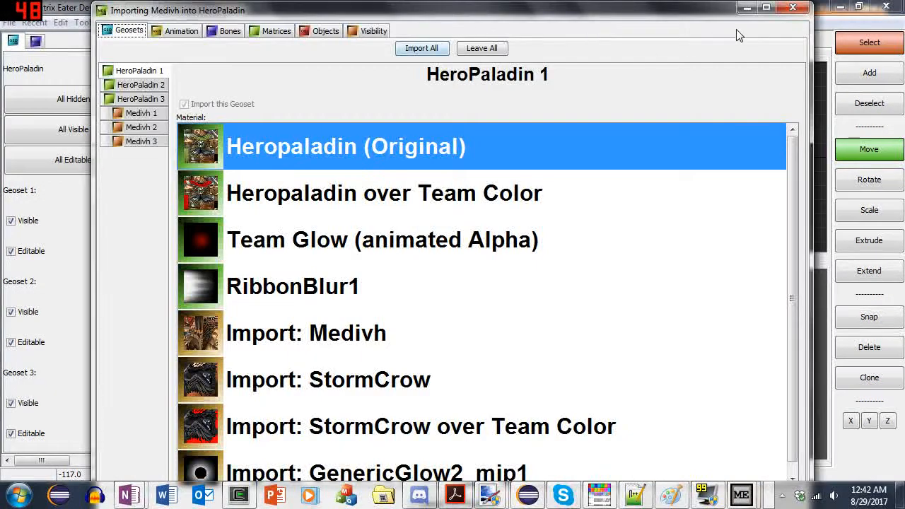
double_click(717, 15)
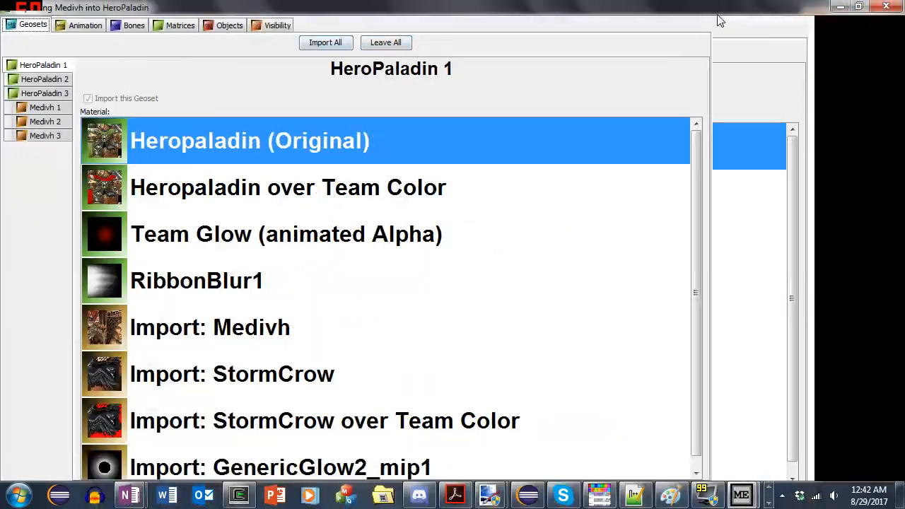
- Set the import window aside and fetch the Human campaign unit Medivh as a separate model for reference
left_click(842, 7)
left_click(10, 23)
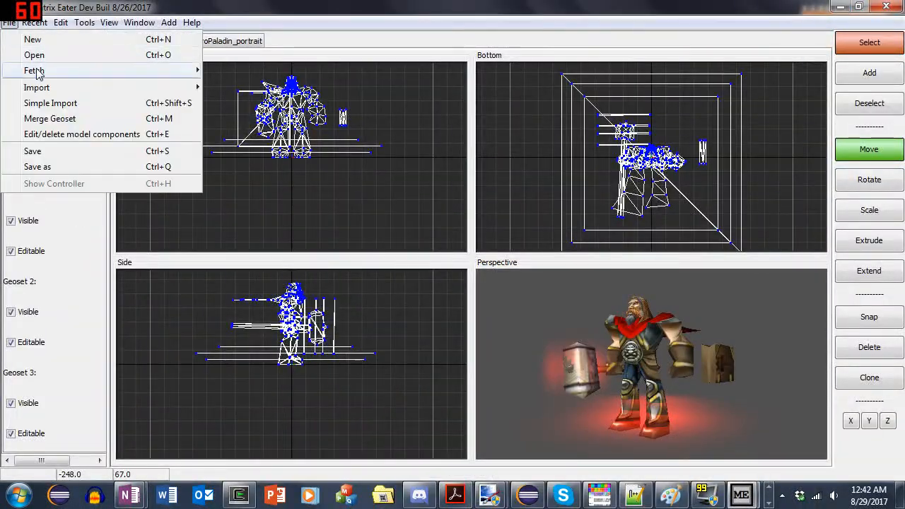
mouse_move(34, 70)
left_click(221, 68)
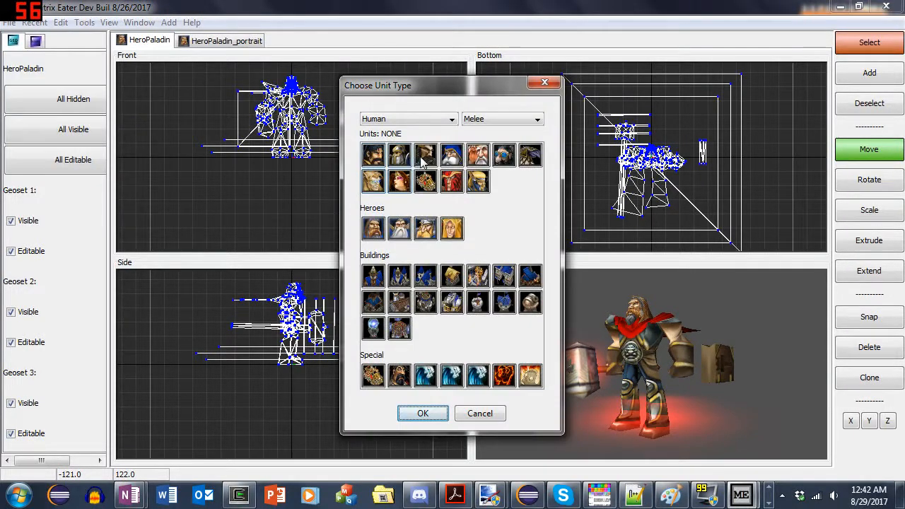
left_click(502, 118)
left_click(487, 143)
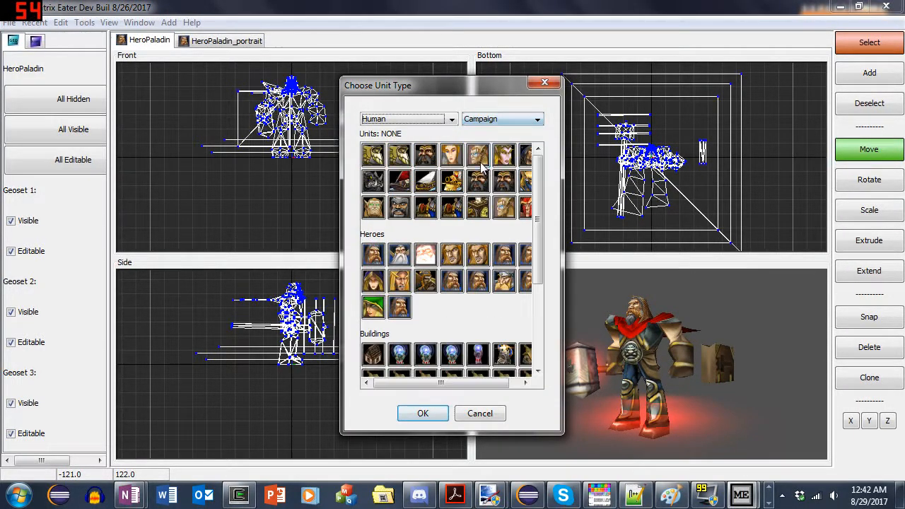
left_click(525, 154)
left_click(423, 415)
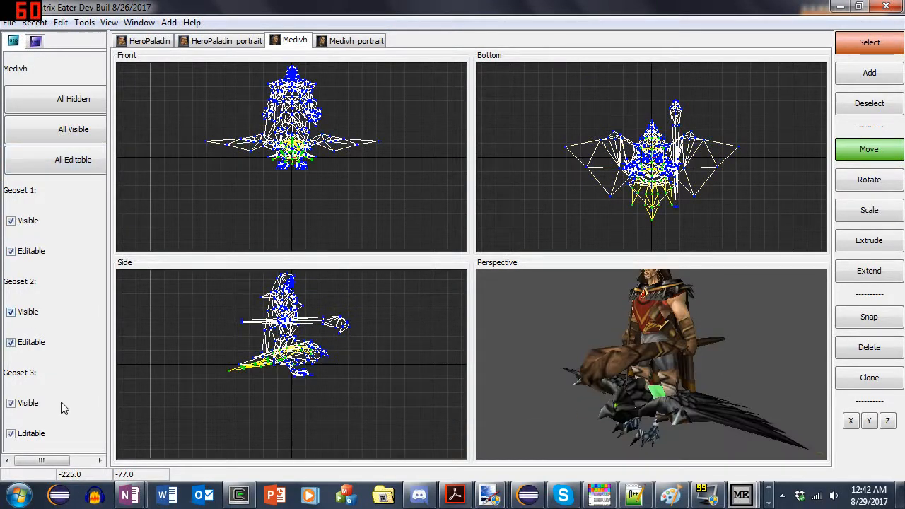
- Make geoset 1 of the Medivh model non-editable, then return to the window importing Medivh into HeroPaladin
left_click(29, 223)
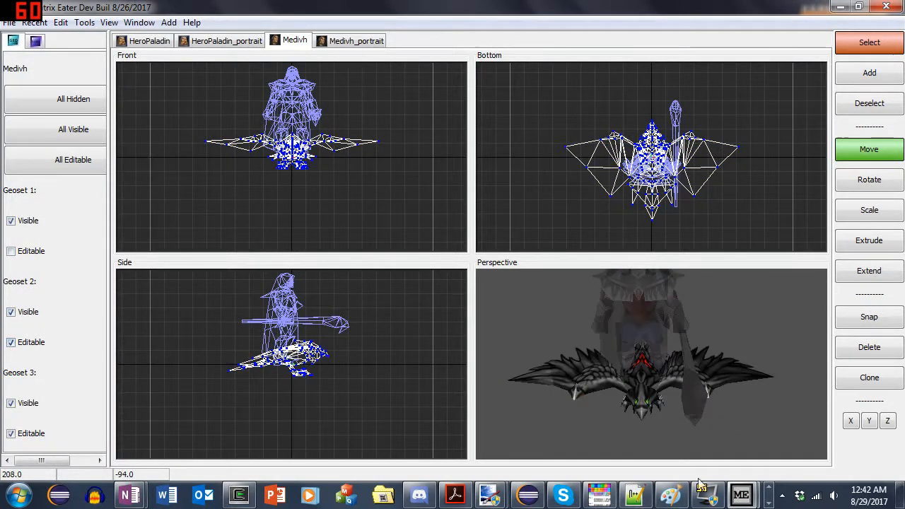
mouse_move(707, 495)
left_click(806, 417)
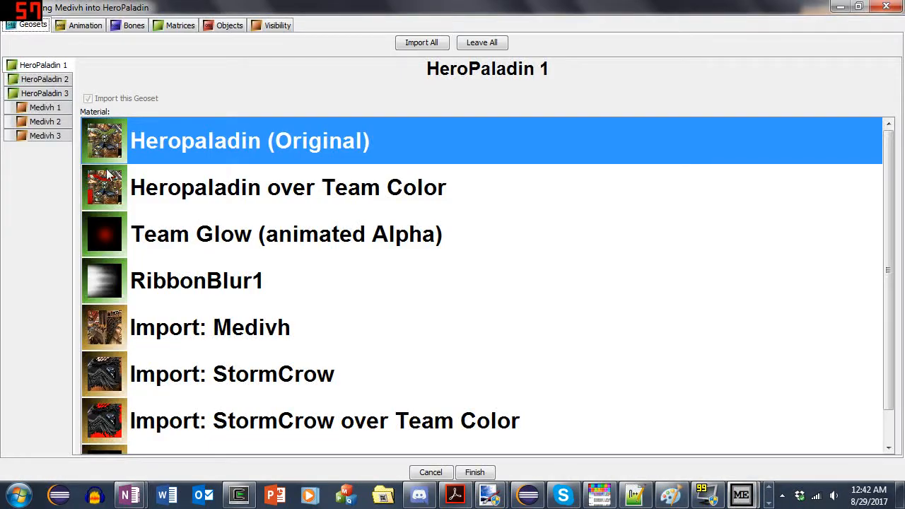
- Exclude the Medivh 1 geoset from the import, keeping Medivh 2 and Medivh 3 included
left_click(55, 107)
left_click(48, 67)
left_click(51, 80)
left_click(53, 92)
left_click(54, 107)
left_click(51, 122)
left_click(44, 136)
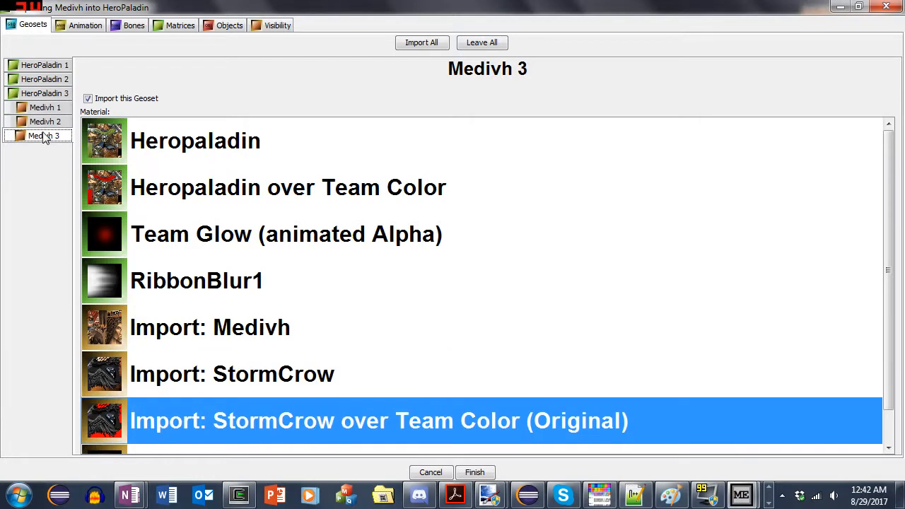
left_click(44, 121)
left_click(52, 108)
left_click(106, 98)
left_click(51, 122)
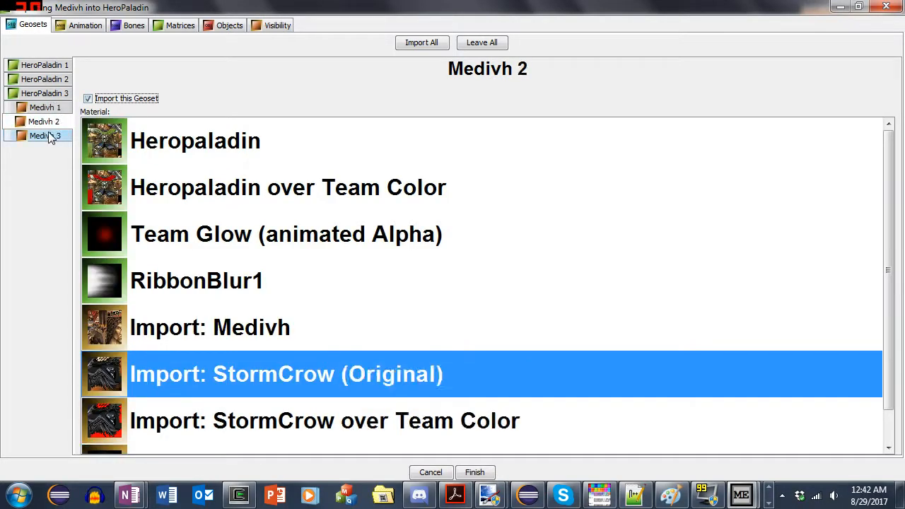
left_click(47, 136)
- Leave out all imported animations, then include only Stand Alternate -1, Walk Alternate -2 and Walk Alternate -3
left_click(83, 25)
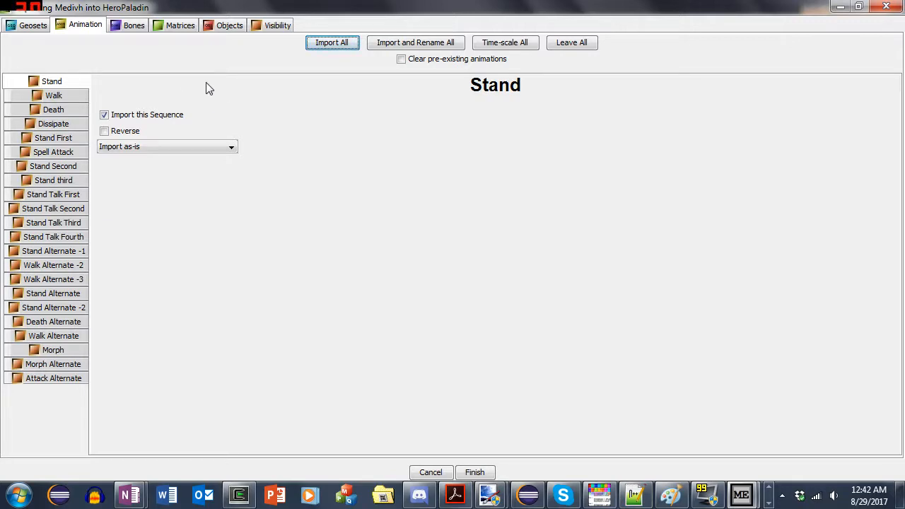
left_click(574, 44)
left_click(71, 253)
left_click(110, 118)
left_click(74, 265)
left_click(106, 116)
left_click(71, 280)
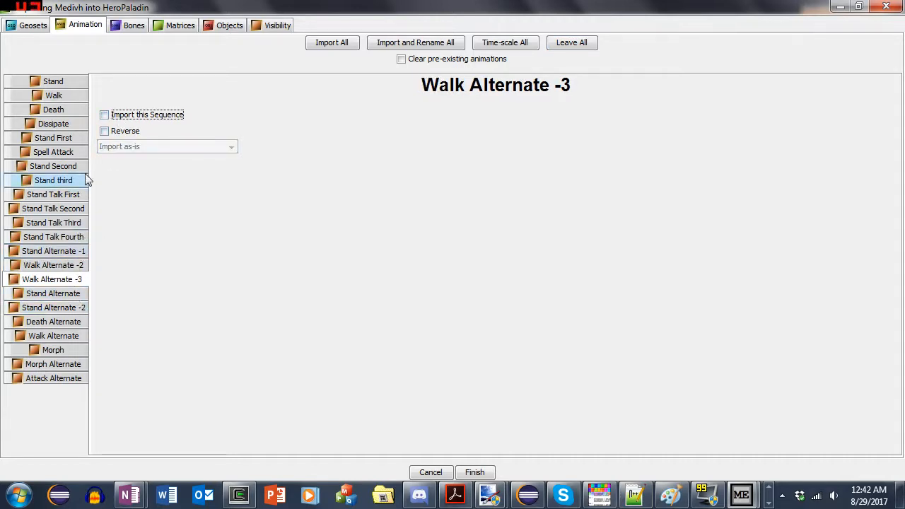
left_click(113, 117)
- Include the Stand Alternate, Stand Alternate -2 and Death Alternate sequences in the import
left_click(67, 293)
left_click(113, 117)
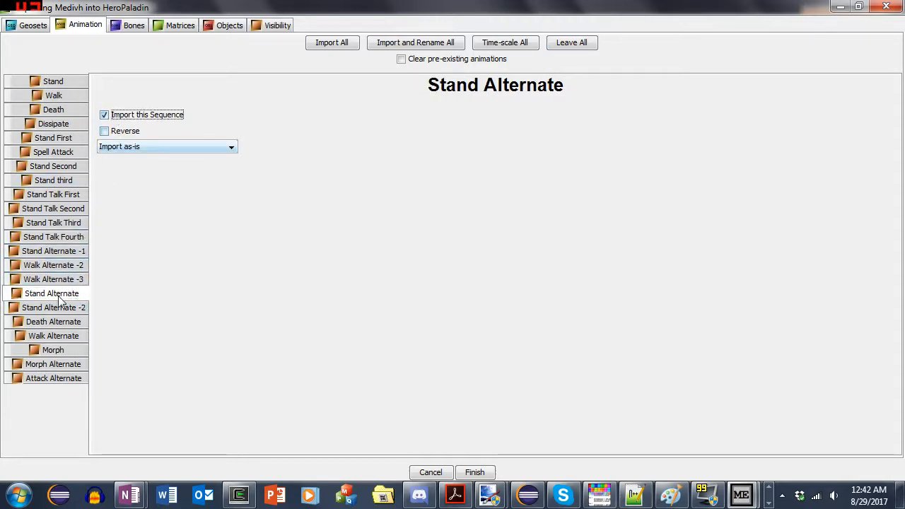
left_click(67, 307)
left_click(113, 117)
left_click(71, 321)
left_click(113, 116)
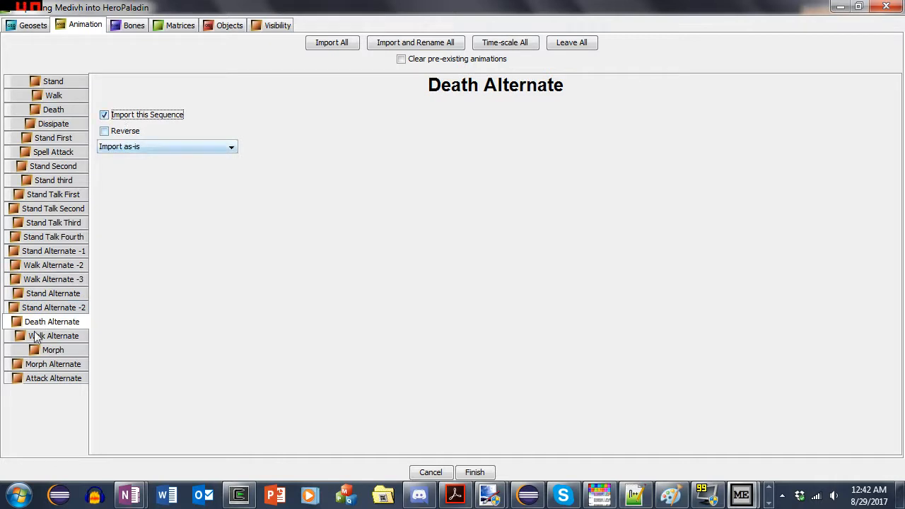
- Include the Walk Alternate, Morph, Morph Alternate and Attack Alternate sequences in the import
left_click(78, 334)
left_click(139, 118)
left_click(72, 351)
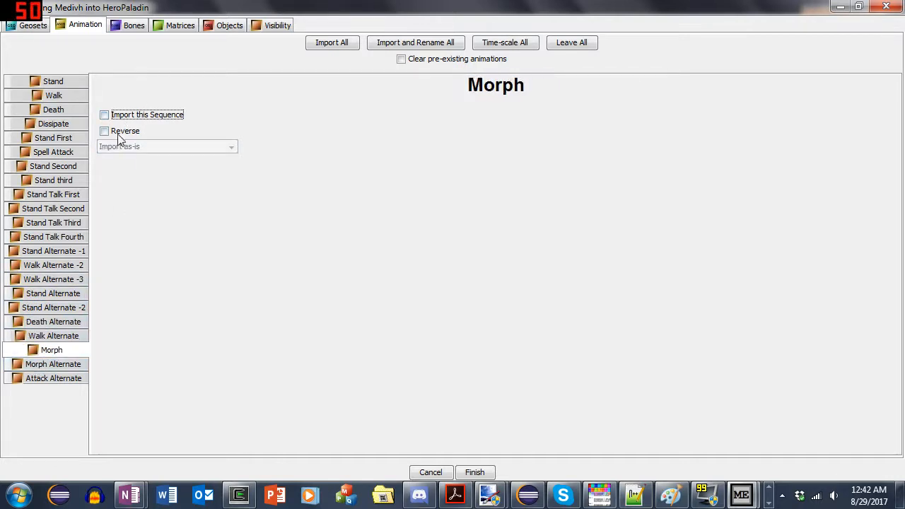
left_click(113, 115)
left_click(53, 363)
left_click(106, 115)
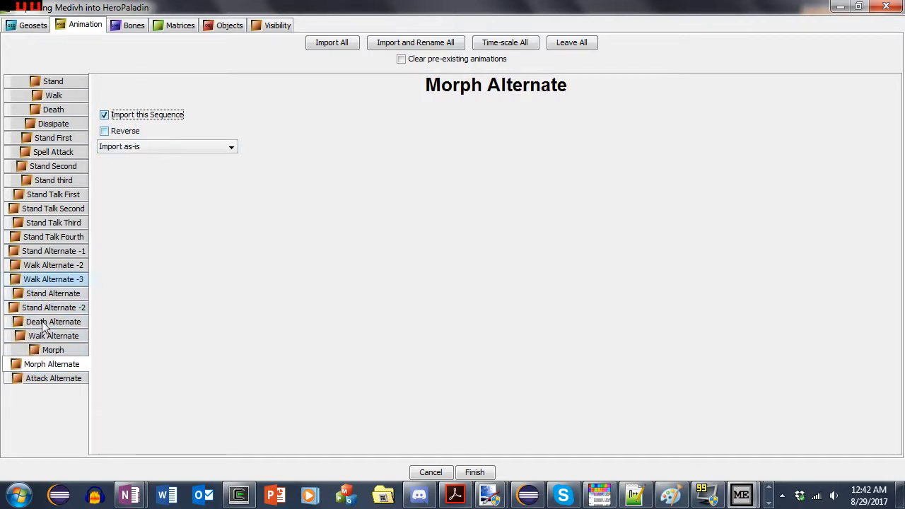
left_click(53, 378)
left_click(106, 114)
left_click(53, 350)
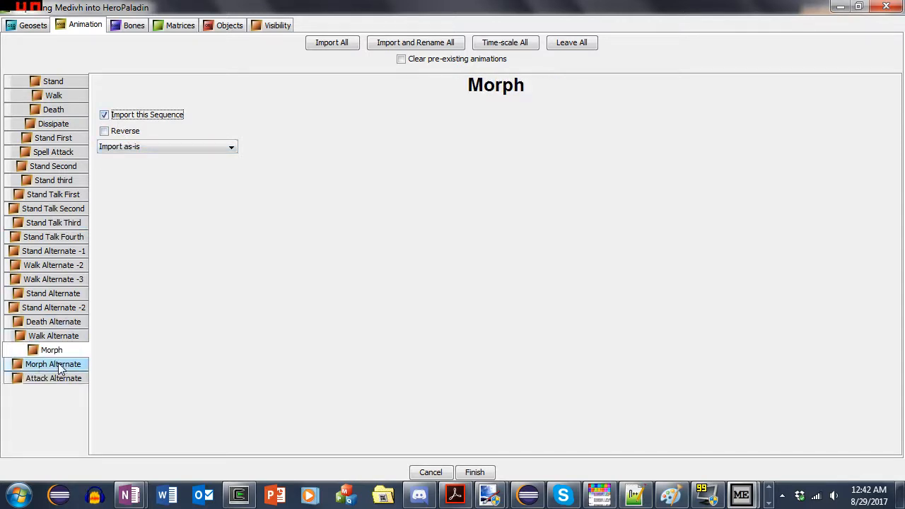
left_click(53, 363)
left_click(62, 351)
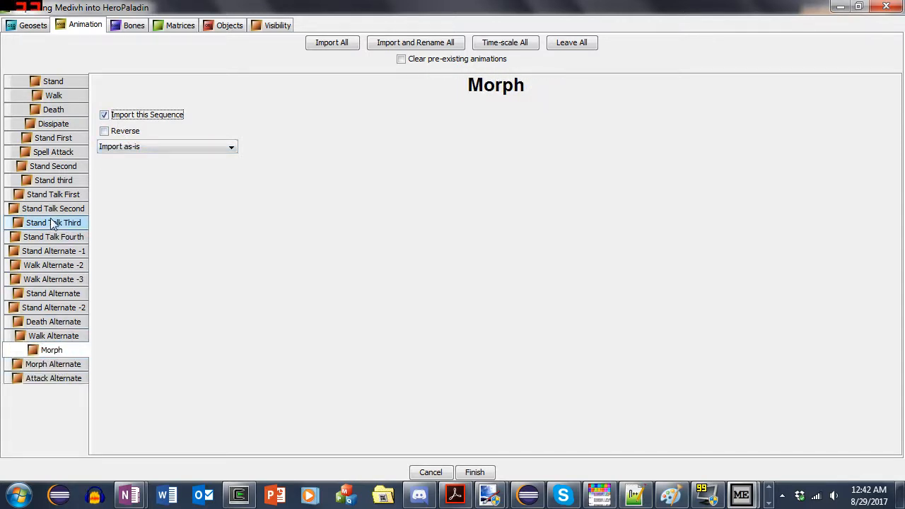
left_click(54, 255)
left_click(57, 266)
- Set Medivh's non-bird bones, from the start of the list through "Low ResArchDruid", to Do not import
left_click(132, 26)
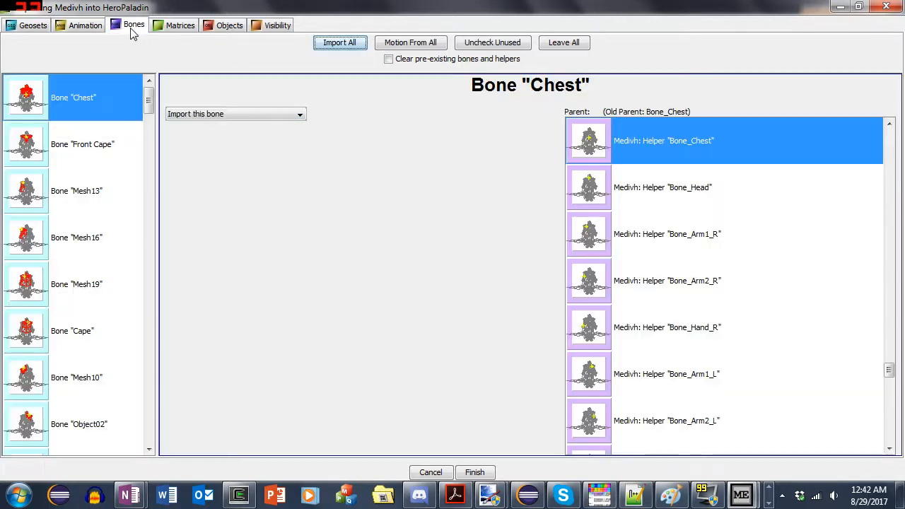
left_click_drag(150, 99, 155, 208)
left_click(61, 231, "shift")
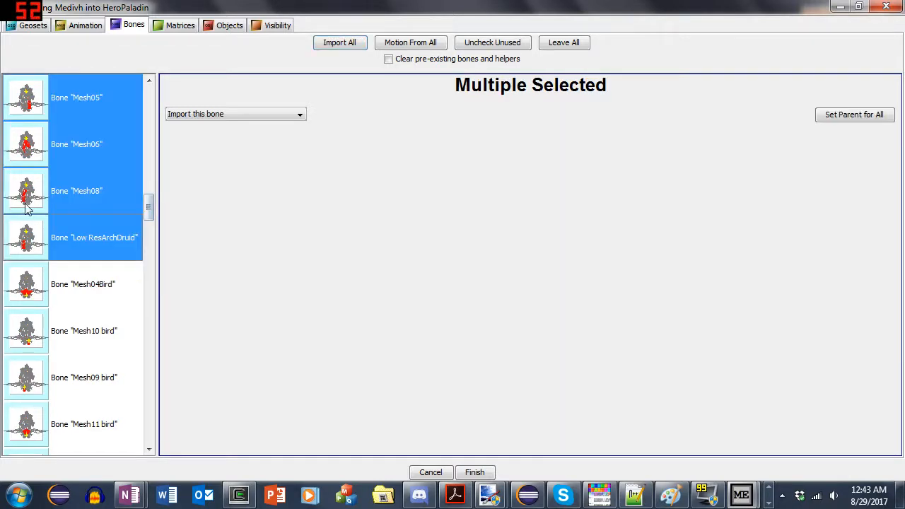
scroll(123, 295, "up", 11)
scroll(24, 120, "down", 13)
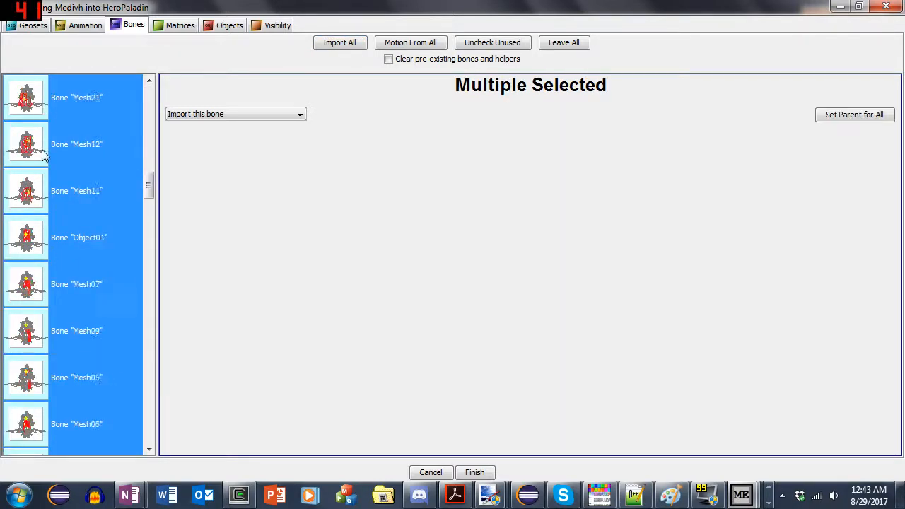
scroll(78, 242, "up", 3)
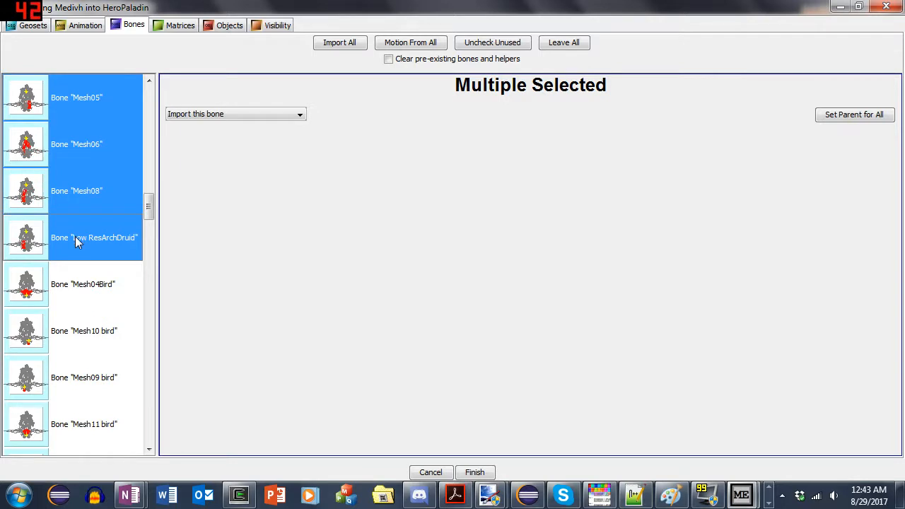
left_click(205, 115)
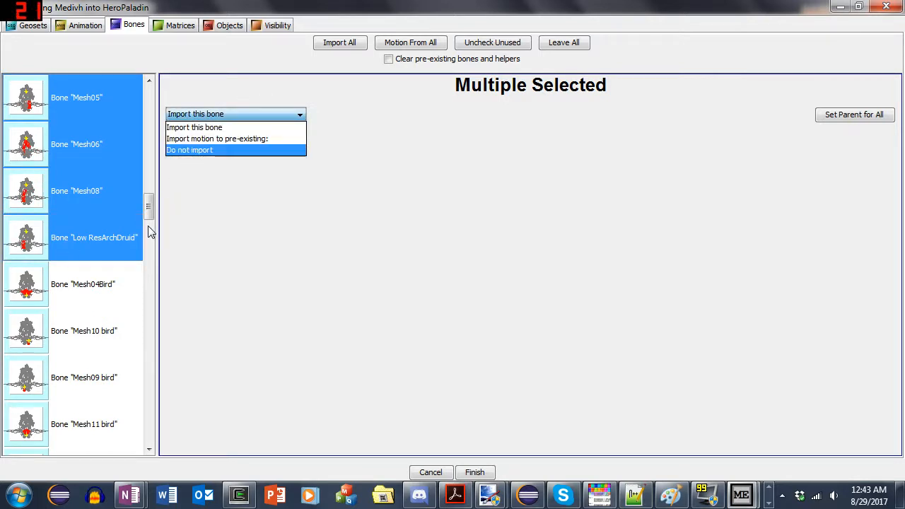
key("Return")
- Examine the imported bones from "Mesh04Bird" onward to see which ones belong to the bird
left_click(97, 281)
scroll(97, 281, "down", 1)
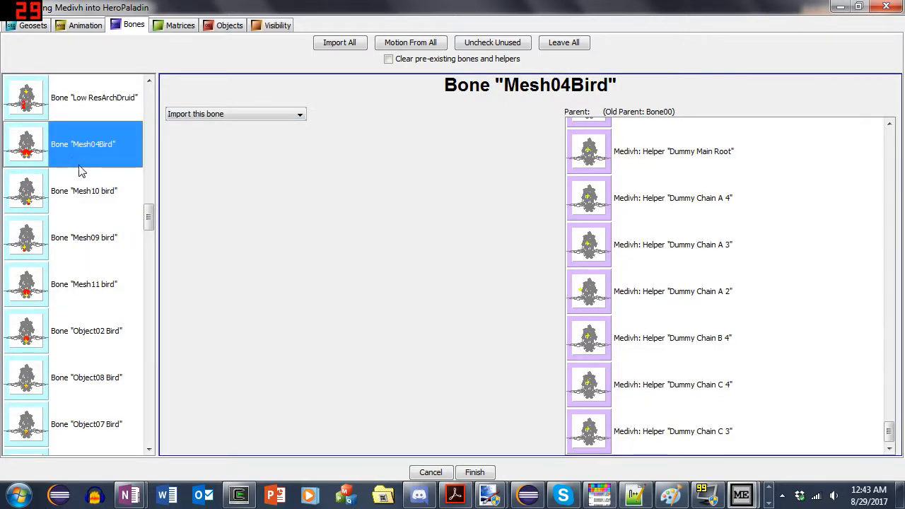
scroll(81, 271, "down", 10)
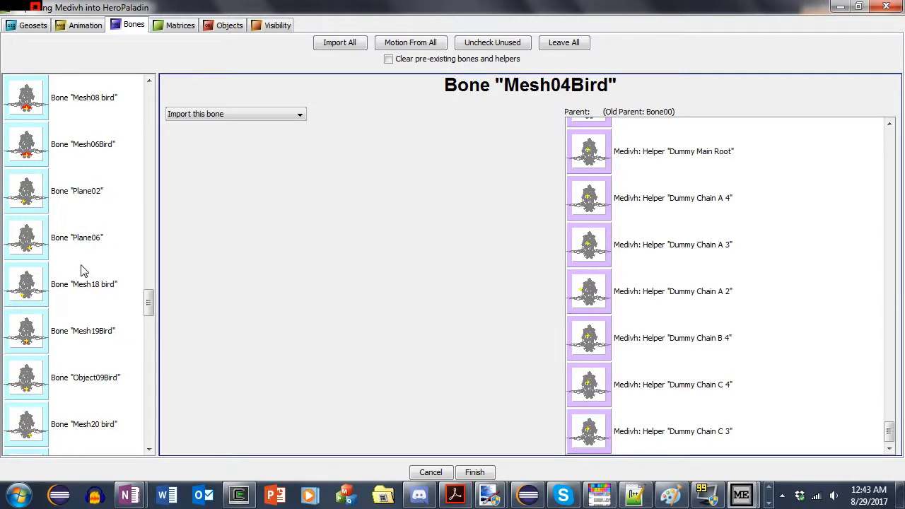
scroll(83, 304, "up", 1)
left_click(73, 275, "shift")
scroll(73, 274, "down", 2)
scroll(73, 274, "up", 1)
scroll(76, 275, "down", 6)
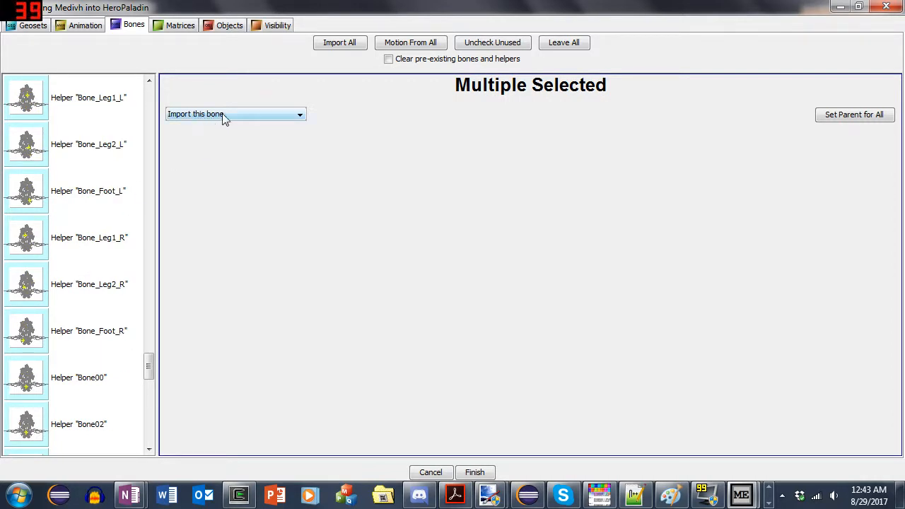
- Review the entries between bone "Plane06" and helper "Bone_Foot_L" to find where bones give way to helpers
left_click(115, 212)
scroll(111, 220, "down", 2)
scroll(109, 222, "up", 5)
scroll(107, 224, "up", 4)
scroll(107, 224, "down", 2)
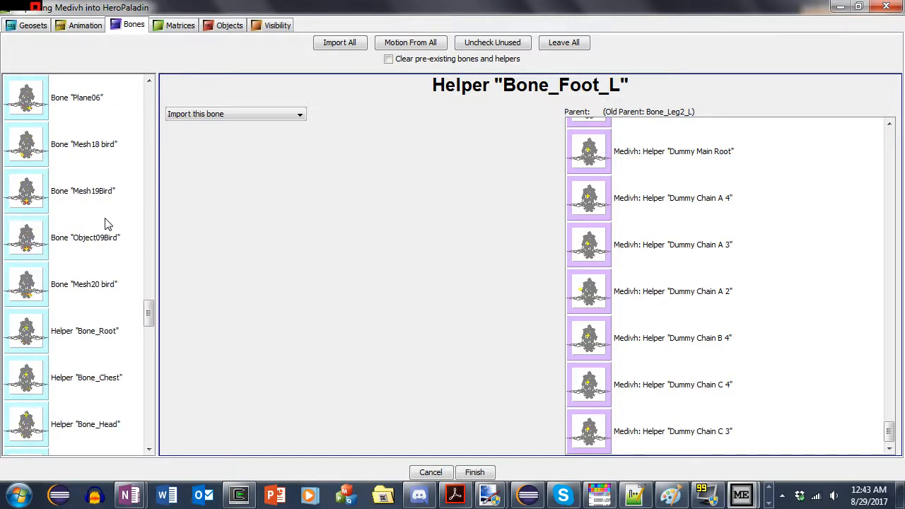
scroll(89, 241, "up", 1)
left_click(80, 253)
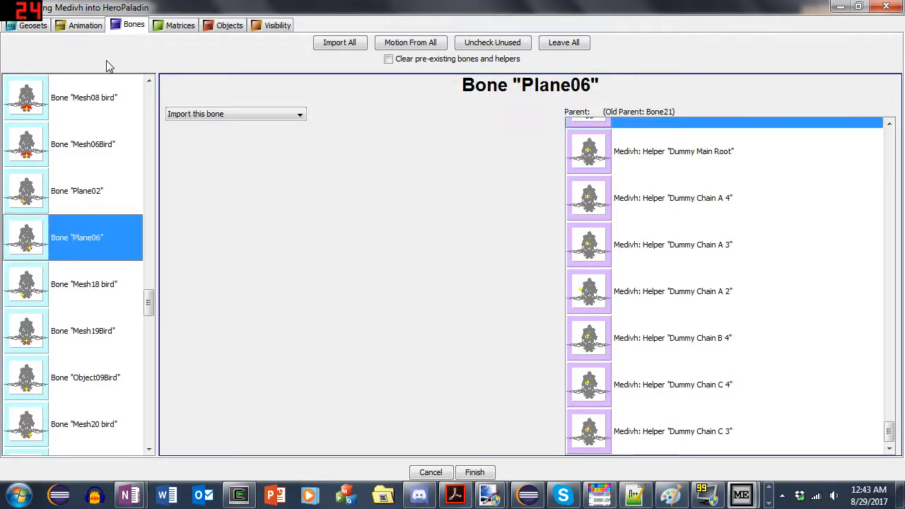
left_click(91, 28)
left_click(118, 28)
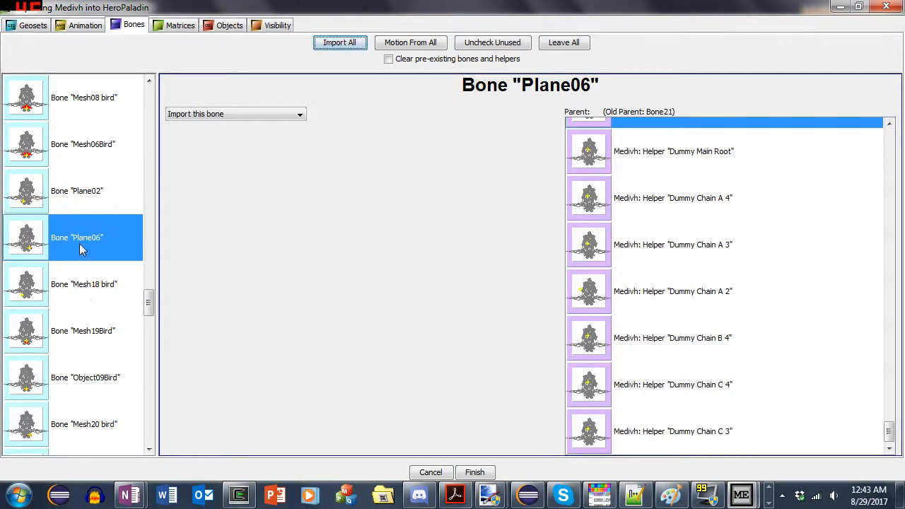
- Set the helpers from "Bone_Root" through "Bone_Foot_R" to import motion to pre-existing bones
scroll(89, 293, "down", 2)
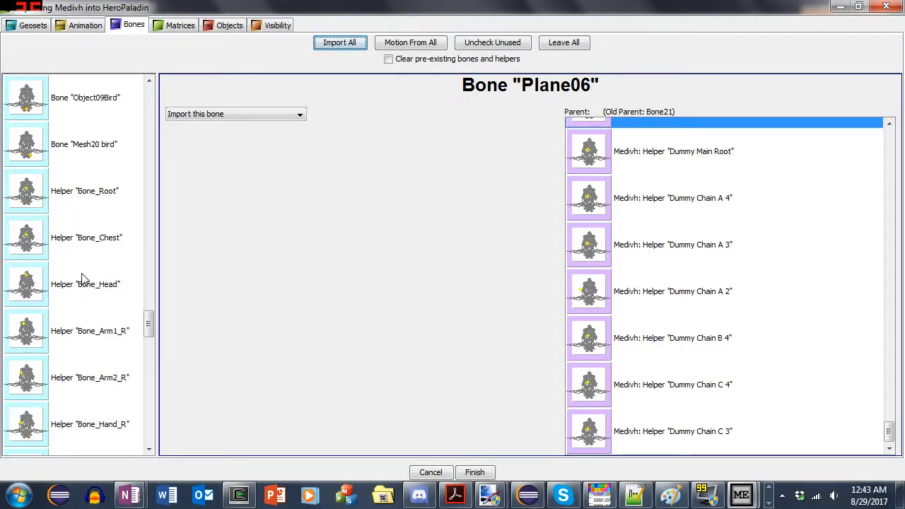
scroll(81, 278, "up", 1)
scroll(81, 278, "down", 3)
left_click(86, 146)
scroll(101, 227, "up", 1)
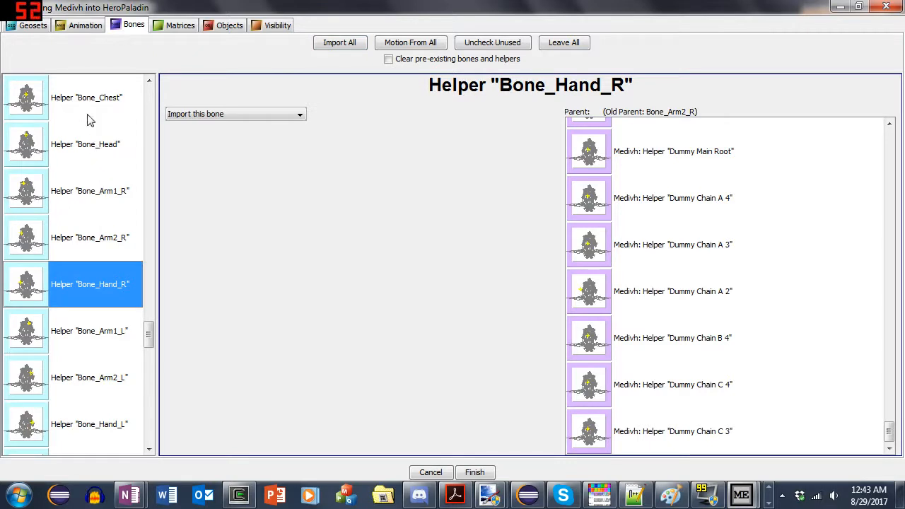
left_click(89, 115)
scroll(99, 252, "up", 1)
left_click(101, 210)
scroll(101, 283, "down", 4)
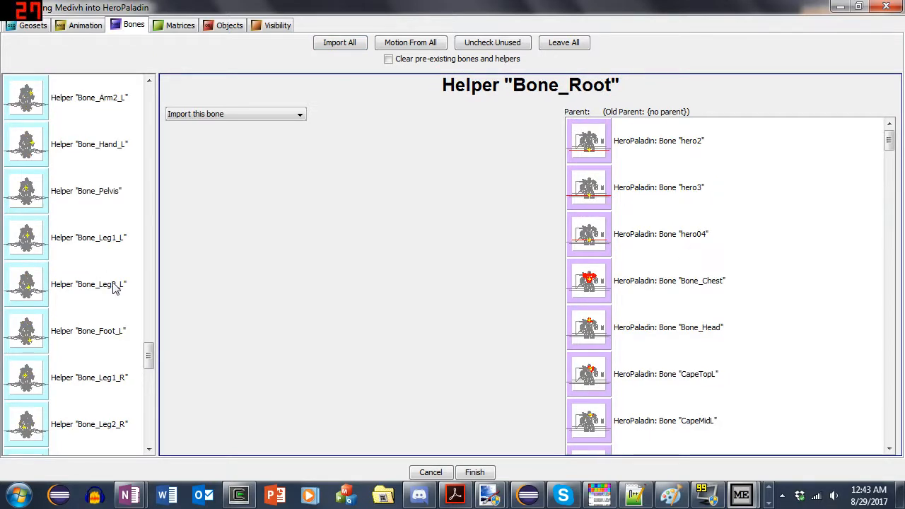
left_click_drag(115, 330, 120, 99)
left_click(223, 119)
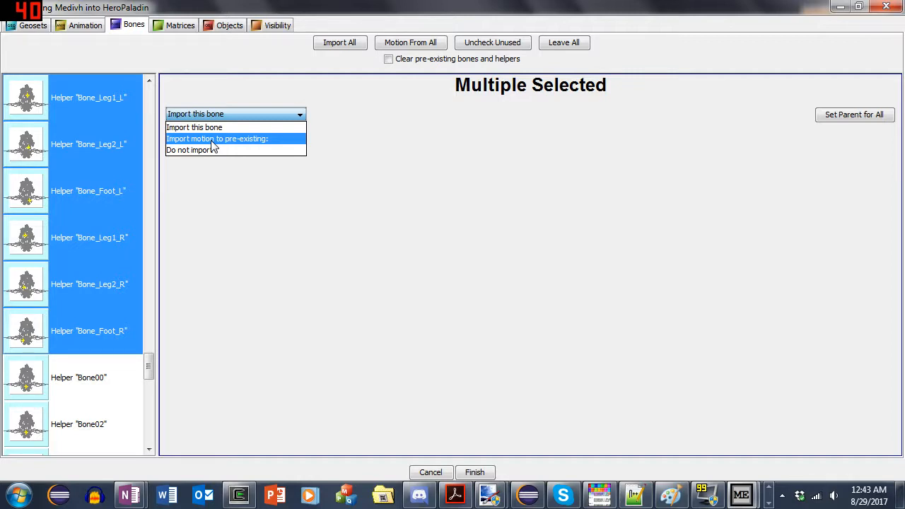
left_click(210, 141)
- Check the motion import setting on the arm, leg and foot helpers up to "Bone_Foot_R"
left_click(84, 142)
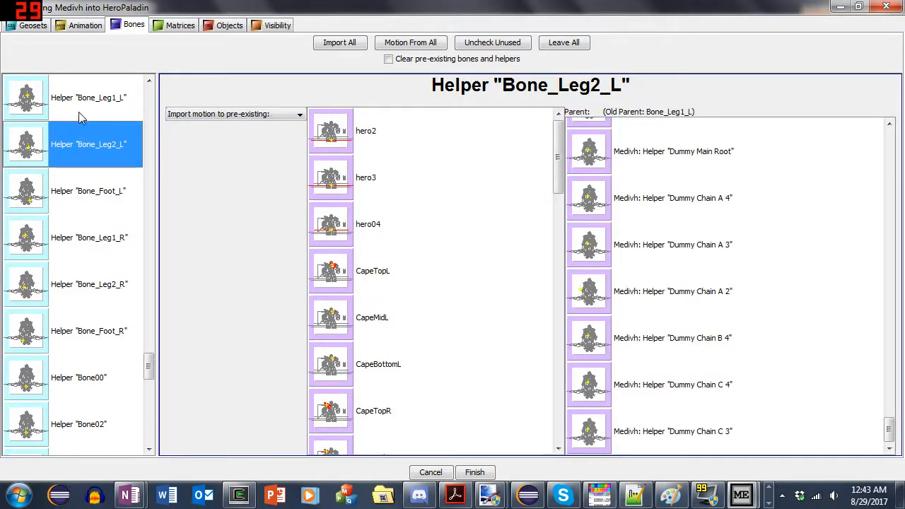
left_click(82, 108)
scroll(98, 211, "up", 2)
left_click(96, 211)
left_click(75, 250)
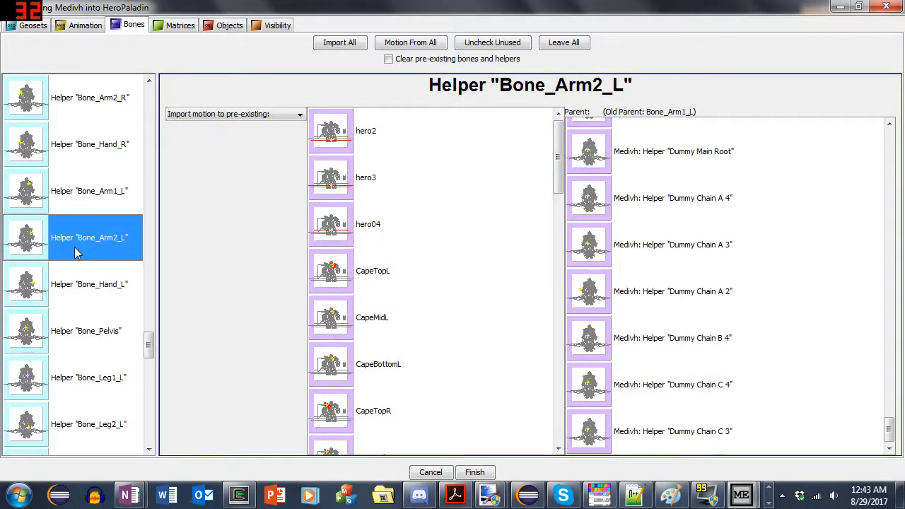
scroll(77, 251, "down", 2)
left_click(85, 330)
scroll(95, 305, "down", 1)
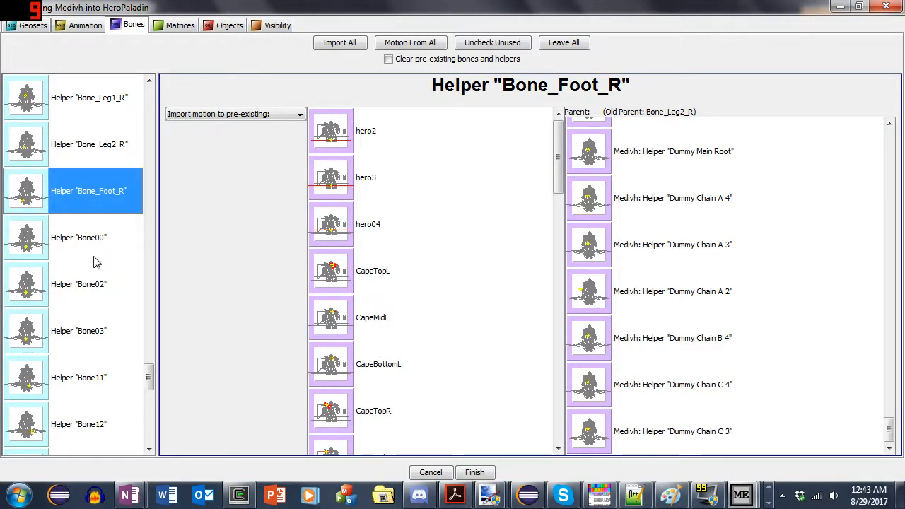
- Review the import setting of the remaining helpers from "Bone00" through "Dummy Chain C 3"
scroll(85, 248, "down", 1)
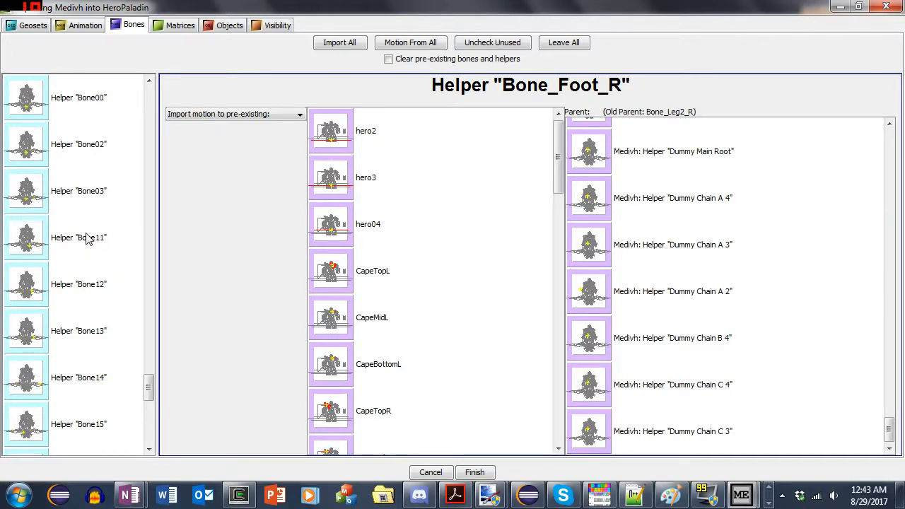
scroll(77, 198, "up", 1)
left_click(81, 283)
scroll(74, 233, "down", 3)
left_click(92, 290)
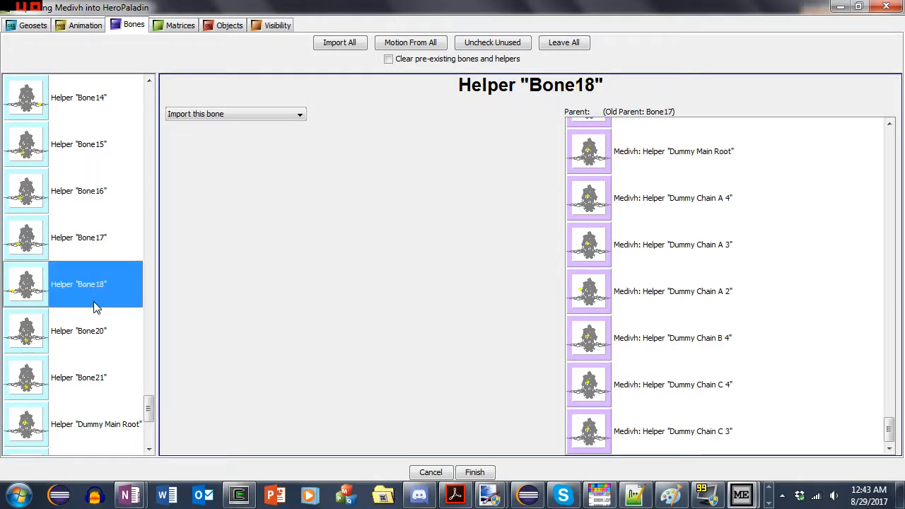
scroll(88, 248, "down", 2)
left_click(99, 339)
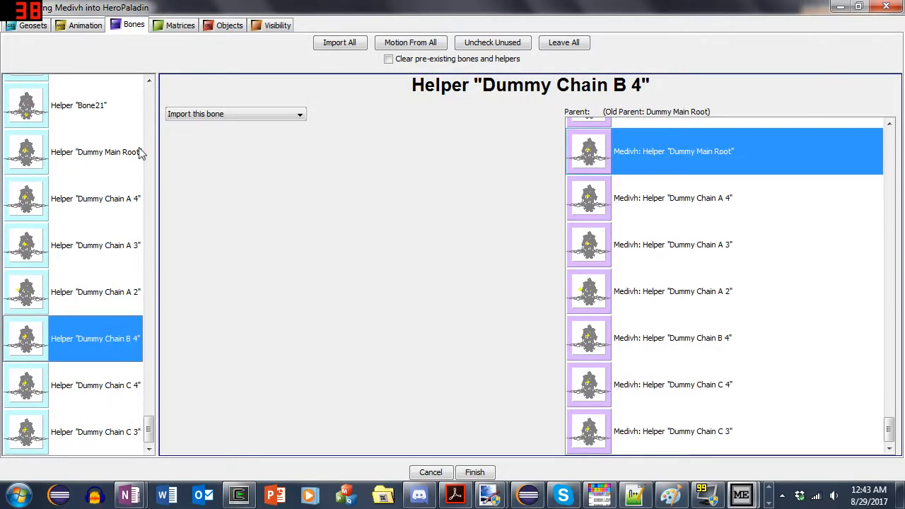
- Inspect the matrix bone references of the Medivh 2 geoset, including "Mesh04Bird" and "Mesh10 bird, Mesh13 bird"
left_click(179, 26)
left_click(42, 149)
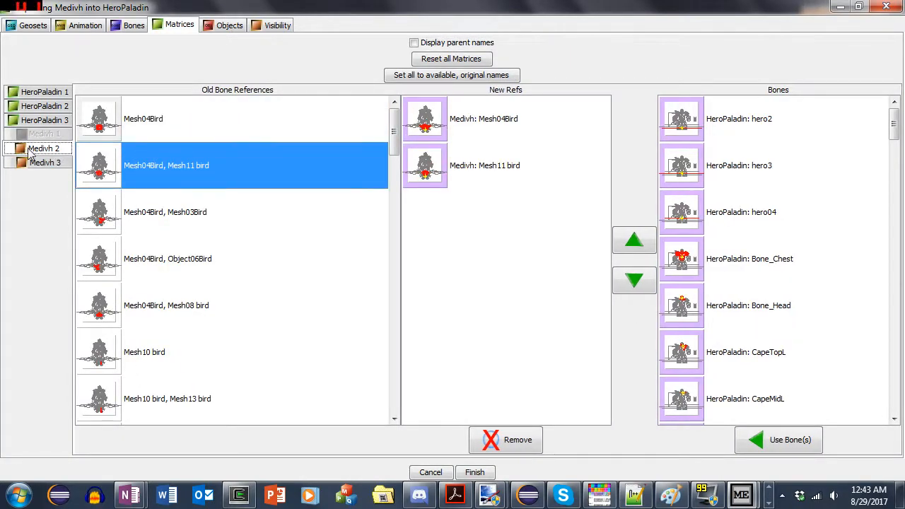
left_click(141, 133)
left_click(173, 177)
left_click(262, 305)
left_click(306, 385)
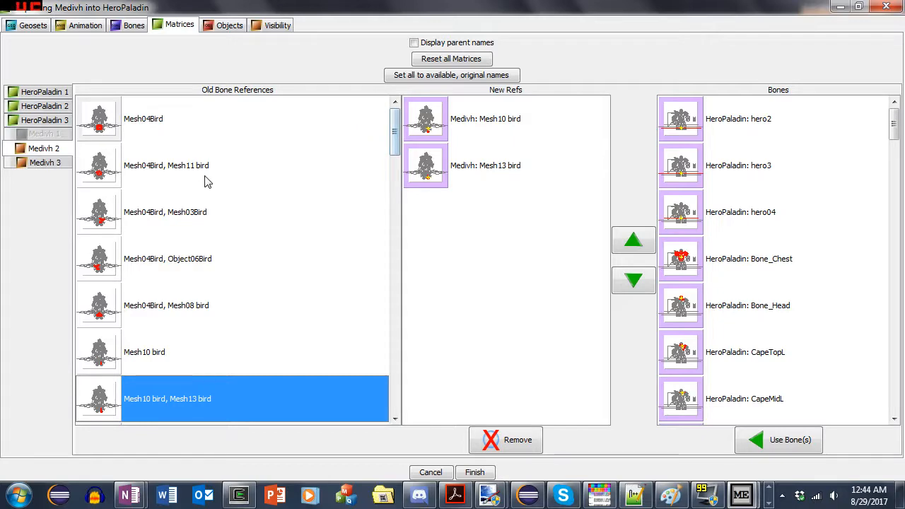
- Inspect the matrix bone references of the Medivh 3 geoset down to the end of the list
left_click(42, 163)
left_click(195, 227)
scroll(198, 241, "down", 5)
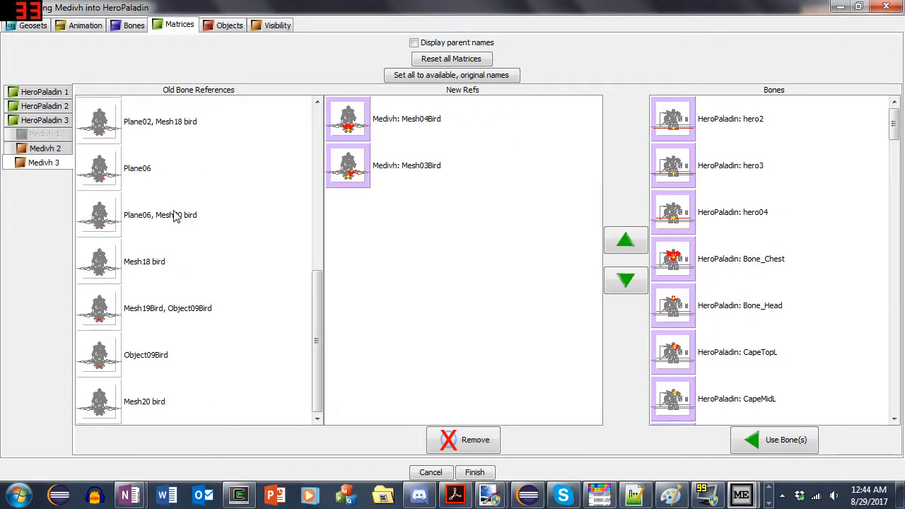
left_click(184, 350)
- Exclude Medivh's standard attachment objects, from "Head Ref" through "OverHead Ref", from the import
left_click(214, 28)
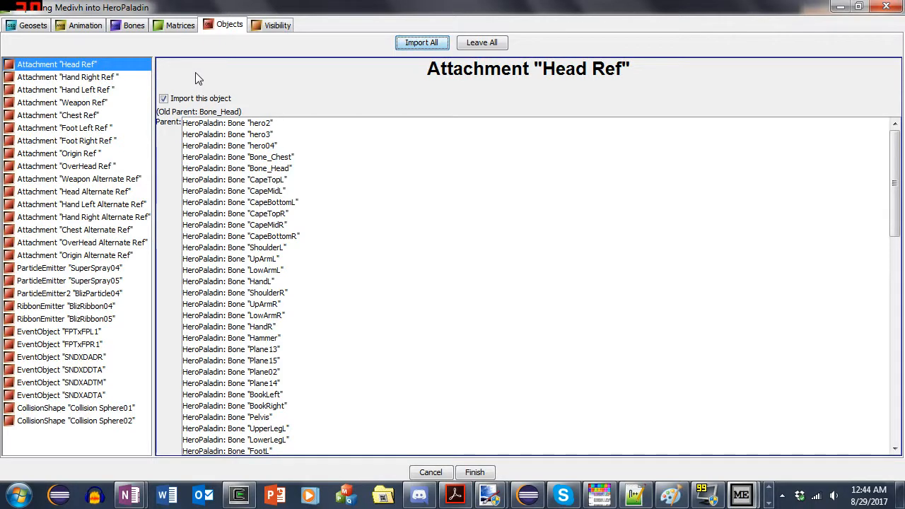
left_click(117, 166, "shift")
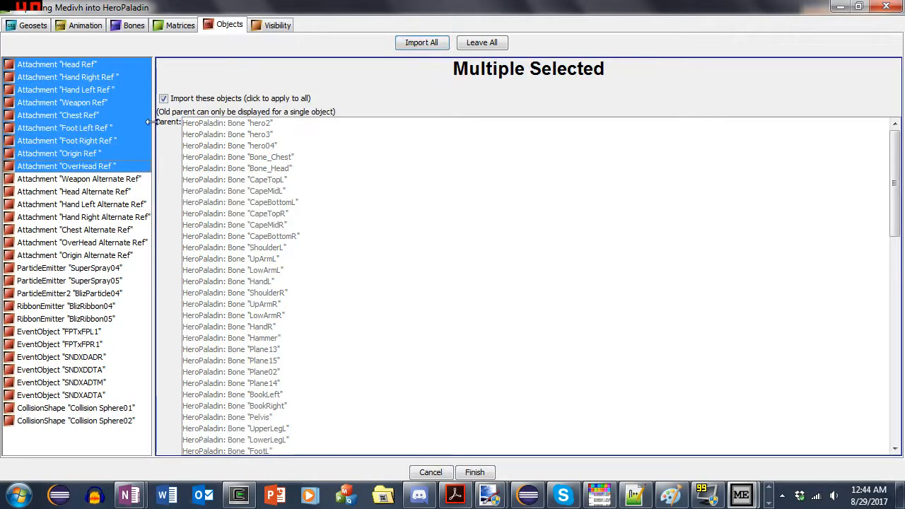
left_click(190, 100)
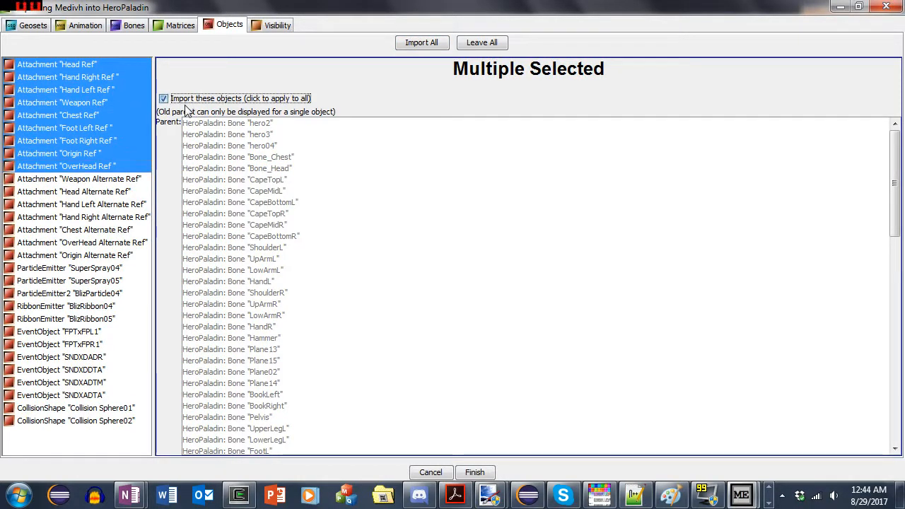
- Check the import setting of the alternate attachments from "Weapon Alternate Ref" through "Origin Alternate Ref"
left_click(85, 180)
left_click(98, 243)
left_click(99, 205)
left_click(99, 217)
left_click(99, 179)
left_click(112, 230)
left_click(109, 242)
left_click(106, 255)
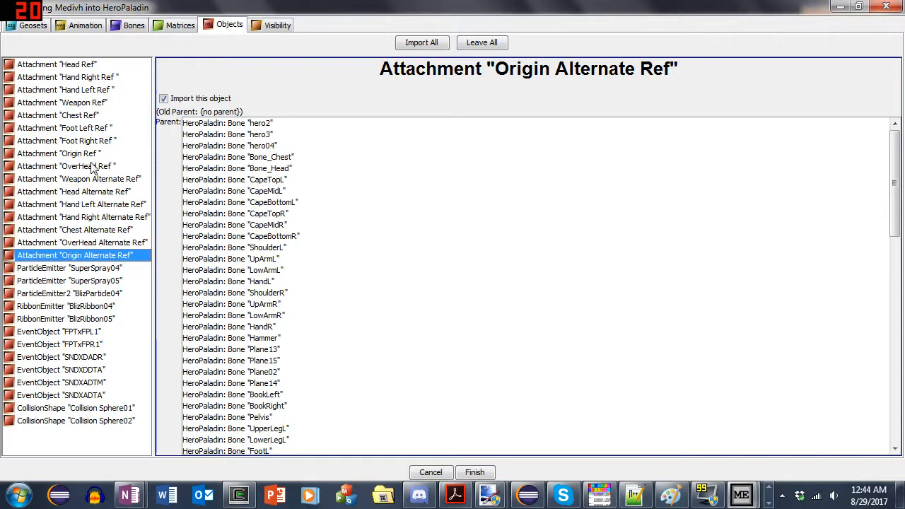
left_click(75, 177)
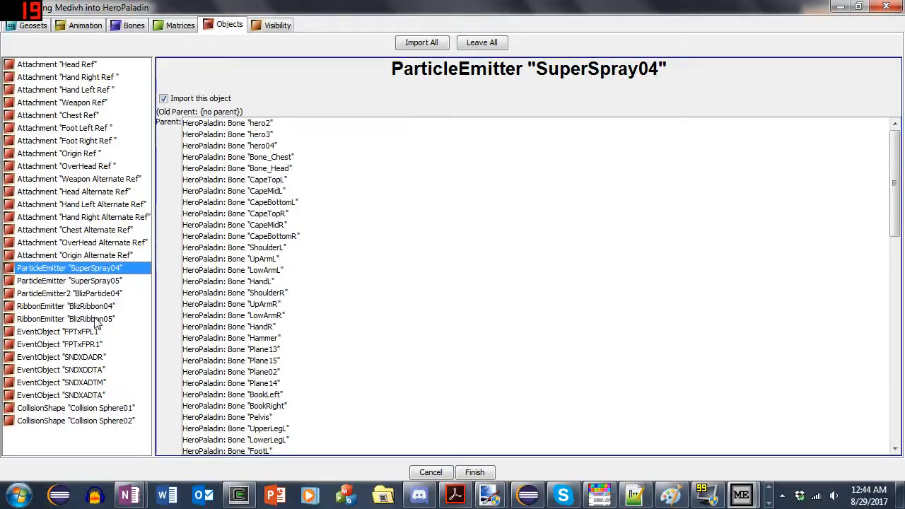
- Check the import settings and old parents of particle emitter "BlizParticle04" and ribbon emitters "BlizRibbon04" and "BlizRibbon05"
left_click_drag(95, 318, 115, 280)
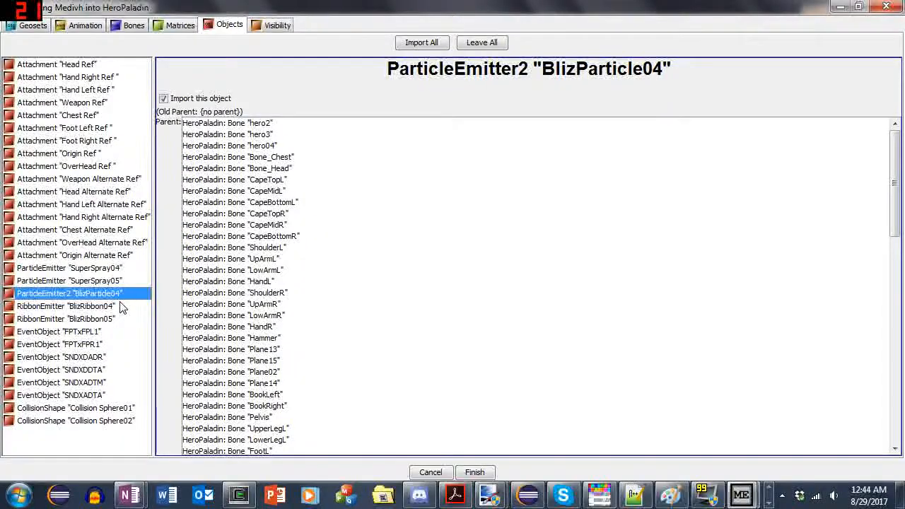
left_click(123, 306)
left_click(122, 298)
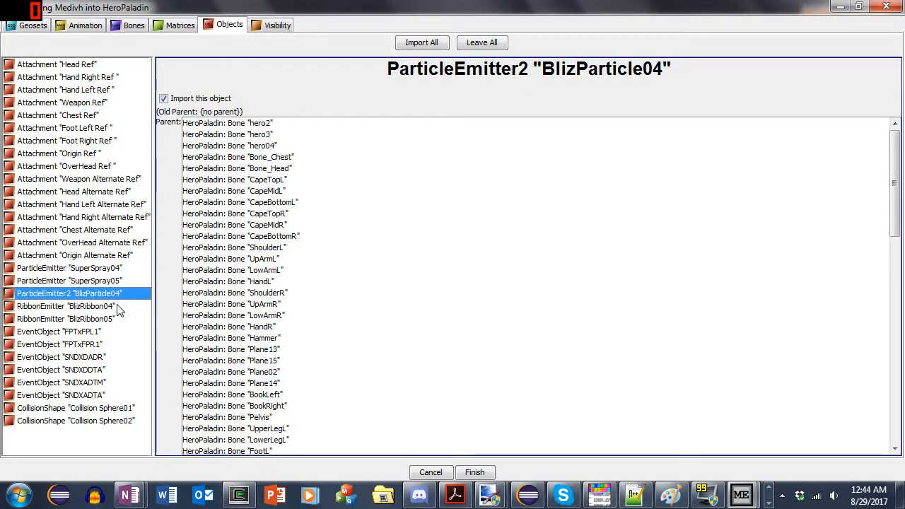
left_click(117, 307)
left_click(133, 319)
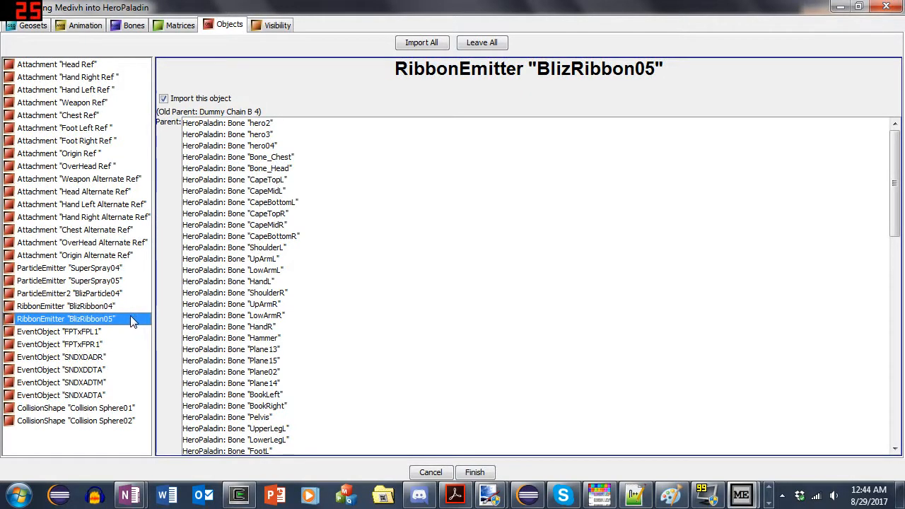
- Exclude the footprint event objects "FPTxFPL1" and "FPTxFPR1" from the import
left_click(111, 332)
left_click(107, 345, "shift")
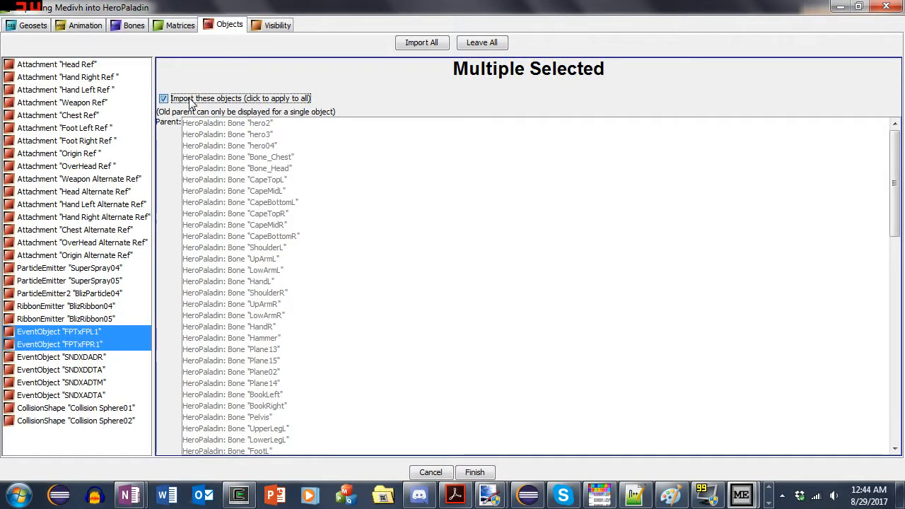
left_click(92, 344)
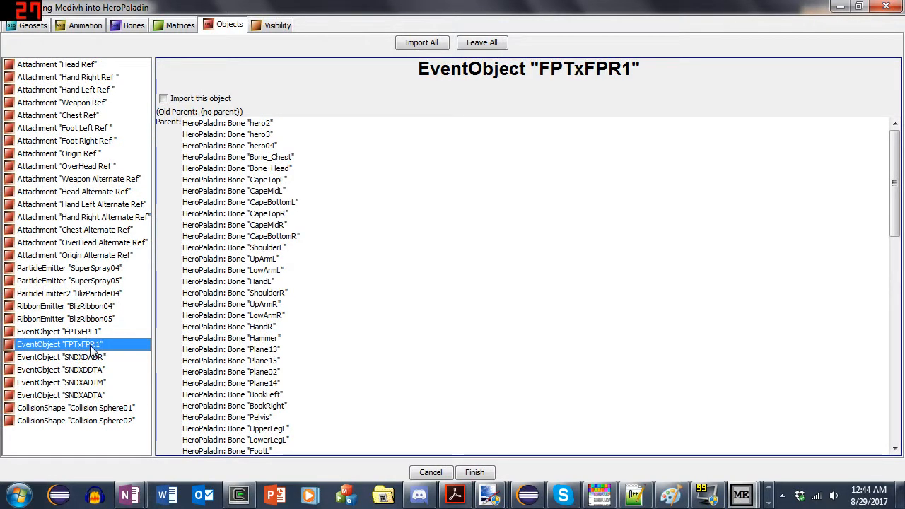
- For decoding "SNDXDADR", switch to War3 Model Editor and open the loaded model's event object "SPLxDBL3" in the Node Manager
left_click(114, 358)
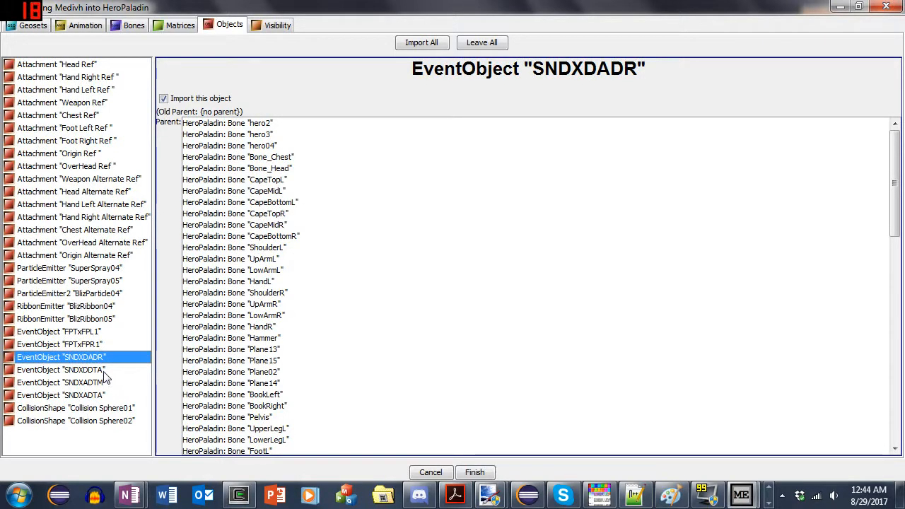
left_click(768, 488)
left_click(680, 493)
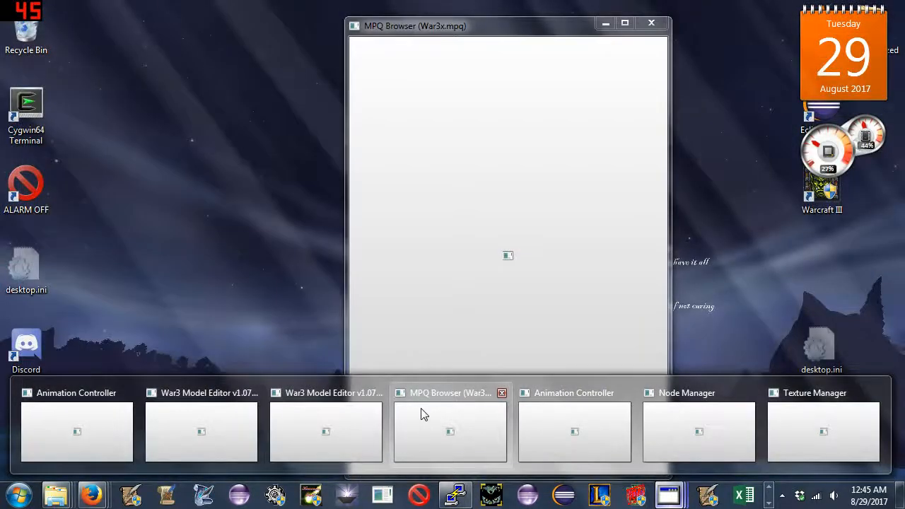
left_click(423, 415)
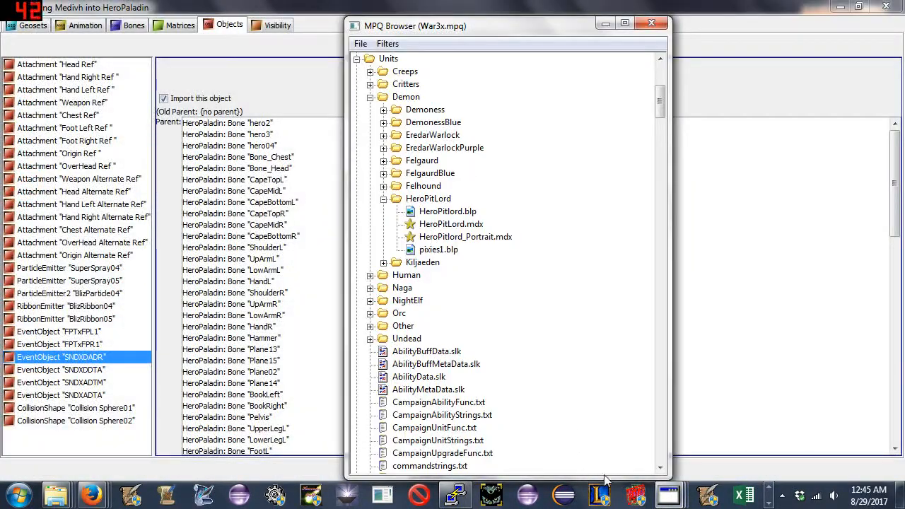
left_click(658, 495)
left_click(347, 442)
left_click_drag(233, 99, 530, 84)
left_click(515, 96)
left_click(534, 146)
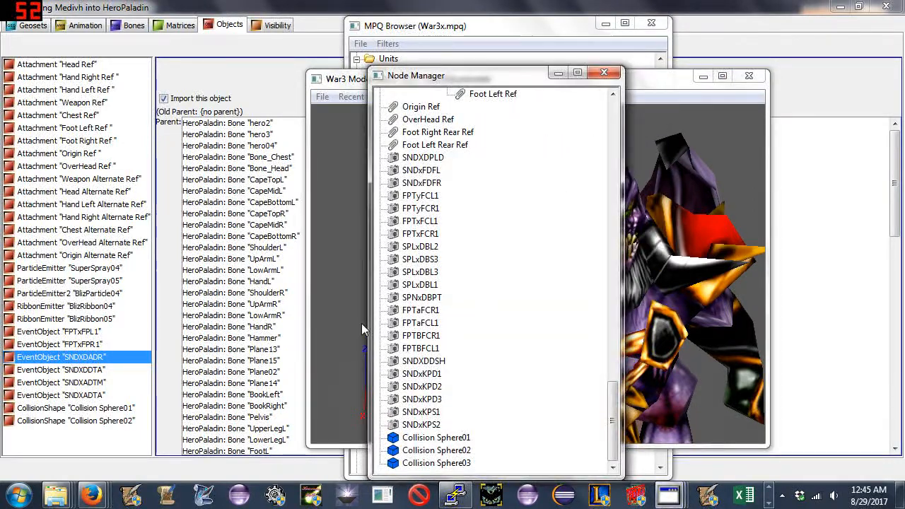
double_click(420, 271)
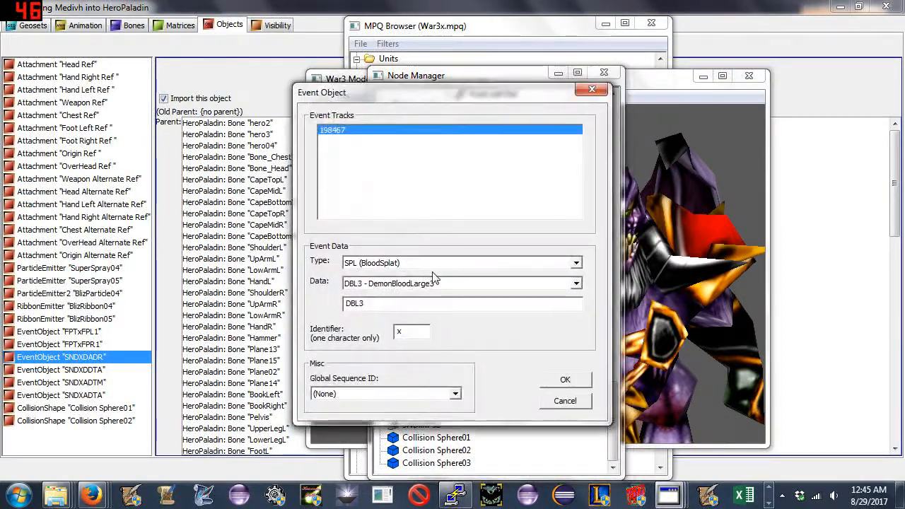
- Switch the event type to SND (Sound) and look up the death sound codes DADR and DDTA in its data
left_click(578, 283)
left_click_drag(577, 300, 577, 372)
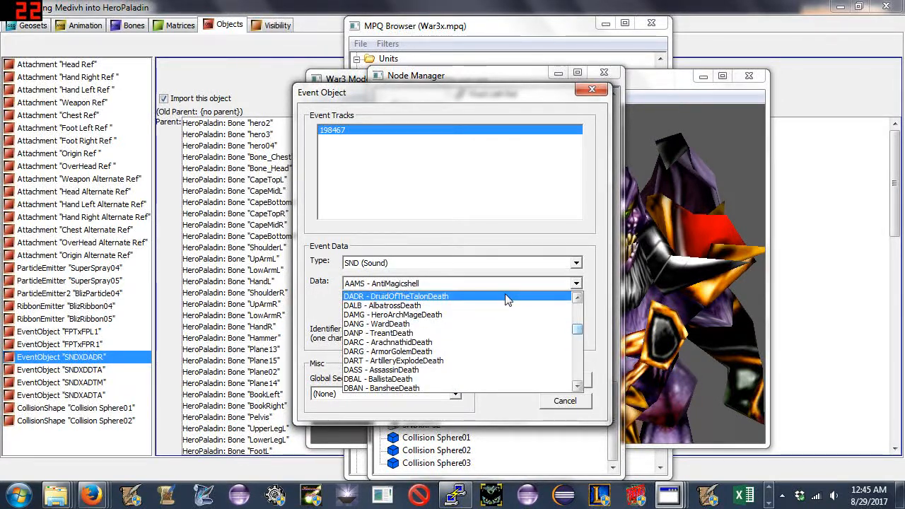
scroll(509, 304, "down", 10)
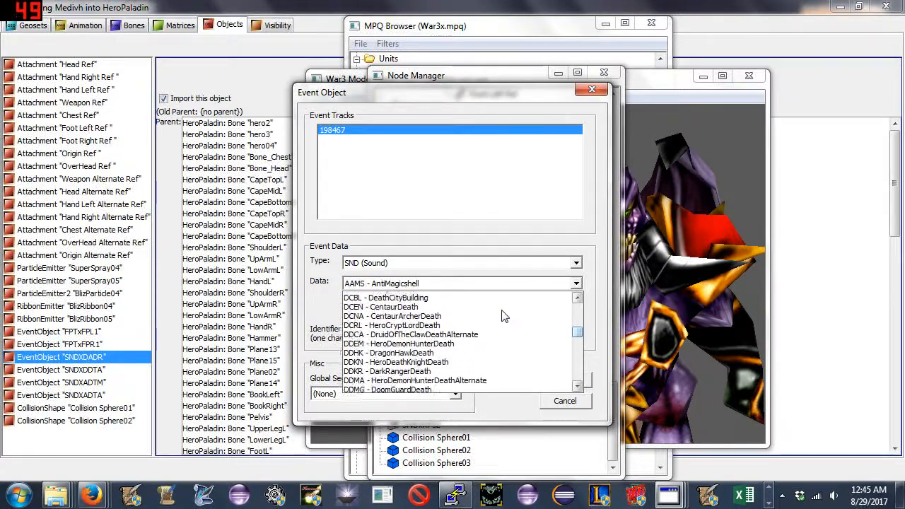
left_click_drag(578, 340, 576, 354)
scroll(439, 333, "up", 10)
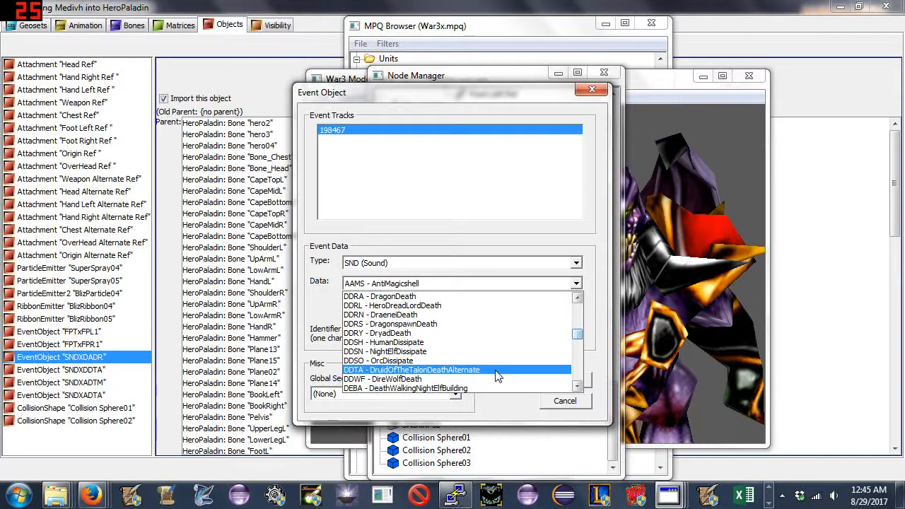
- Look up the morph sound codes ADTM and ADTA in the sound event data
mouse_move(578, 334)
left_mouse_down()
mouse_move(584, 313)
mouse_move(578, 325)
left_mouse_up()
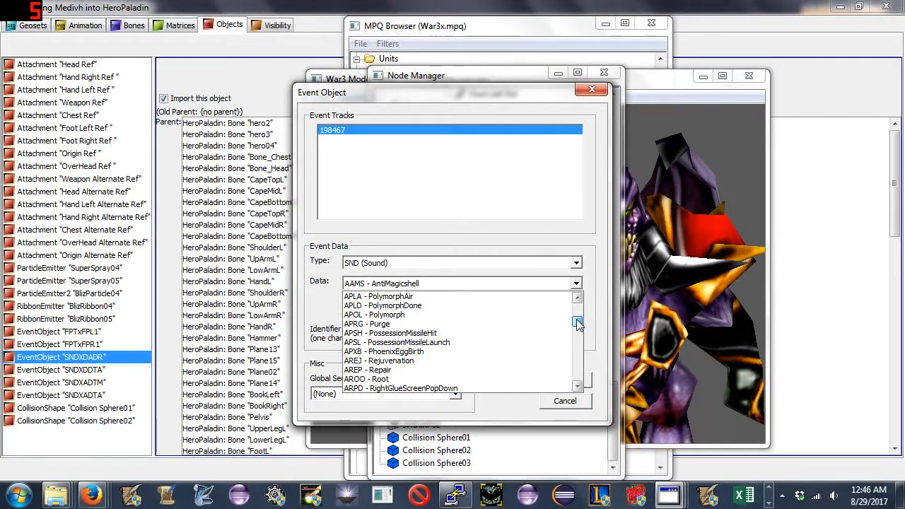
left_click_drag(578, 323, 579, 316)
scroll(541, 332, "down", 3)
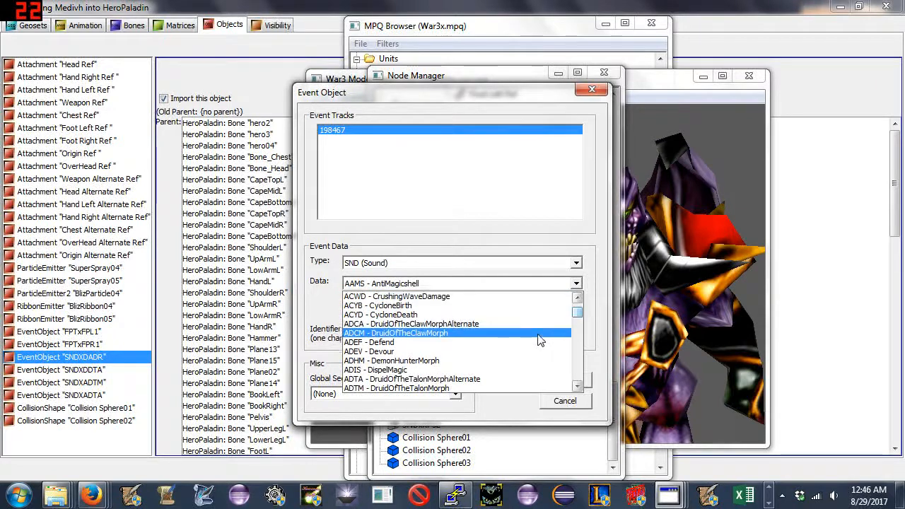
scroll(538, 340, "down", 1)
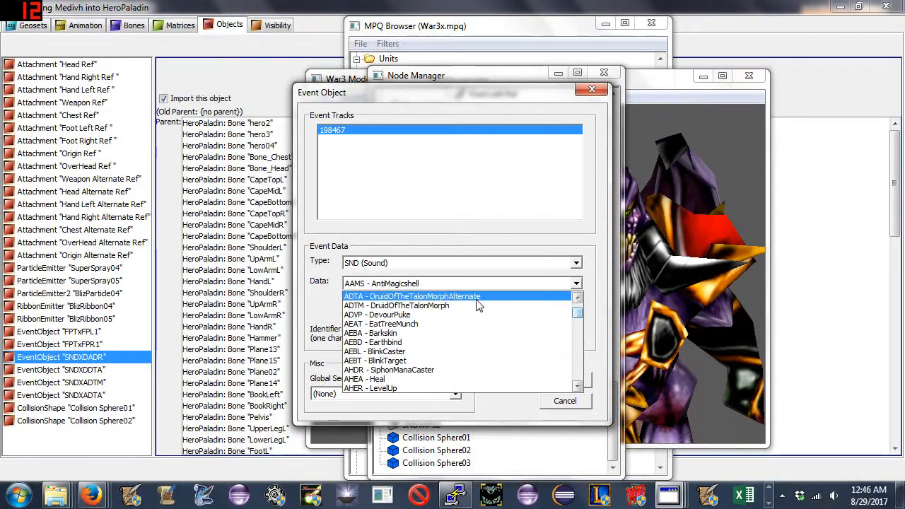
- Back in the Medivh import window, exclude event object "SNDXDADR" and collision shapes "Collision Sphere01" and "Collision Sphere02" from the import
left_click(172, 169)
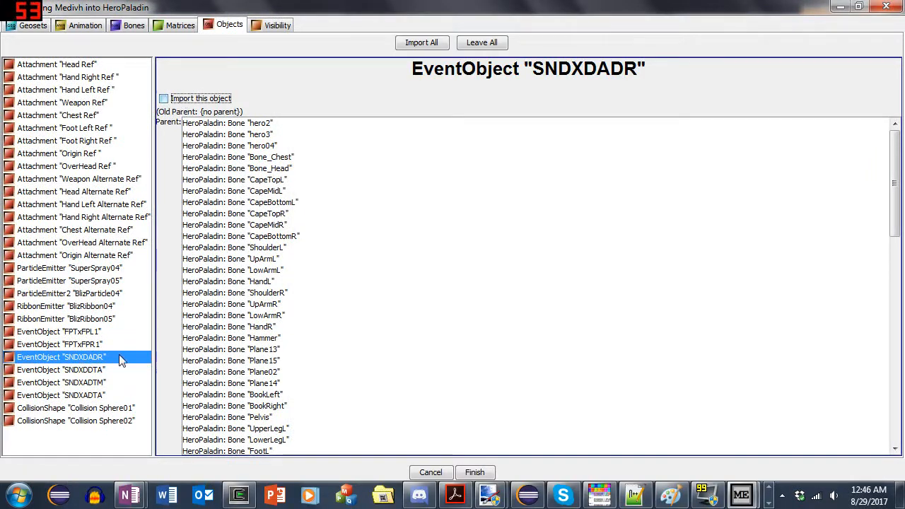
mouse_move(105, 370)
left_mouse_down()
mouse_move(104, 391)
mouse_move(103, 357)
left_mouse_up()
left_click(105, 357)
left_click(121, 407)
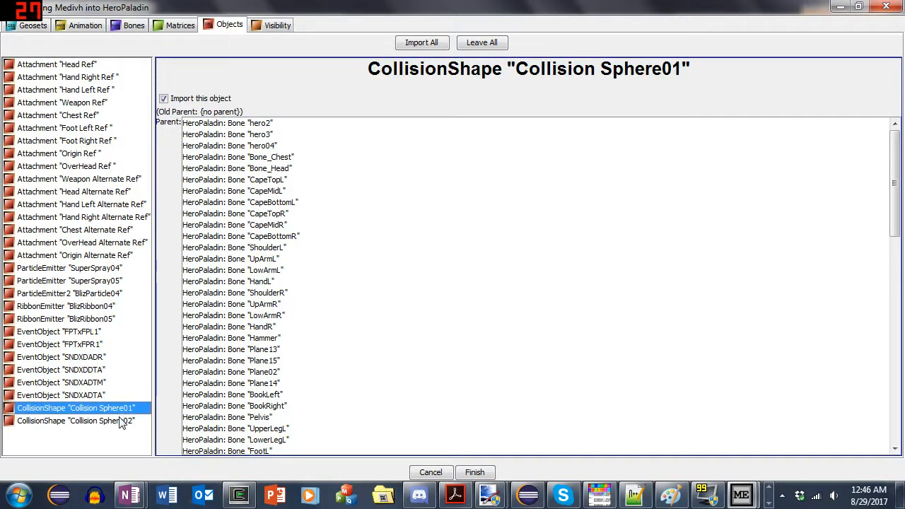
left_click(120, 421, "shift")
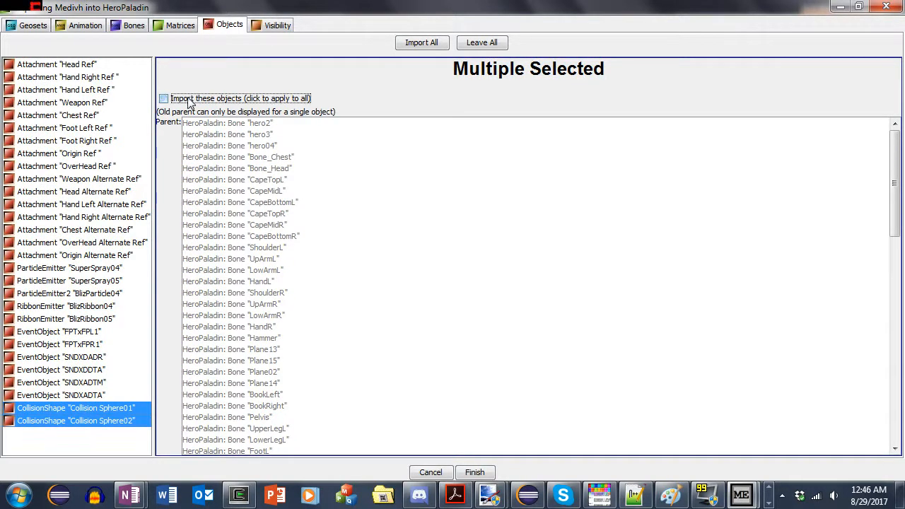
- Set the imported animation visibility of HeroPaladin Geosets 1, 2 and 3 to Not visible
left_click(273, 27)
mouse_move(96, 225)
left_mouse_down()
mouse_move(99, 212)
mouse_move(105, 236)
left_mouse_up()
left_click(134, 211, "shift")
left_click(256, 183)
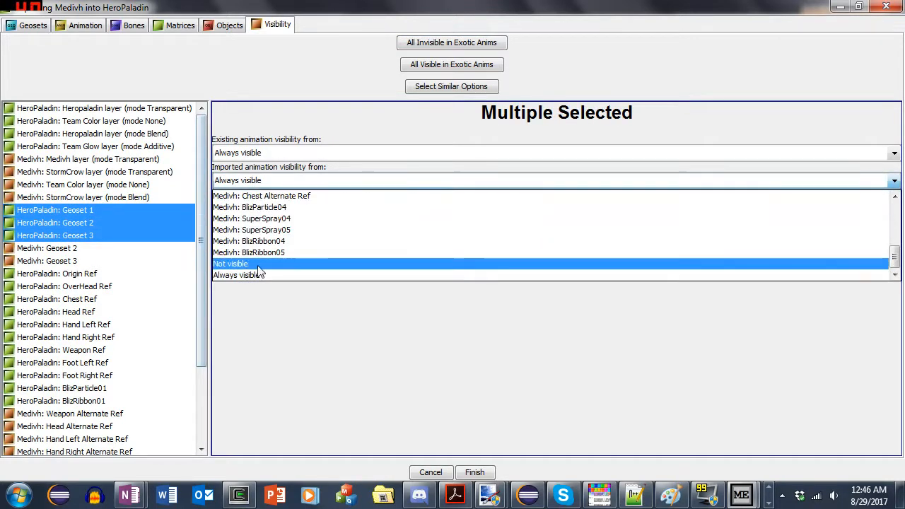
left_click(234, 183)
left_click(241, 184)
left_click(253, 262)
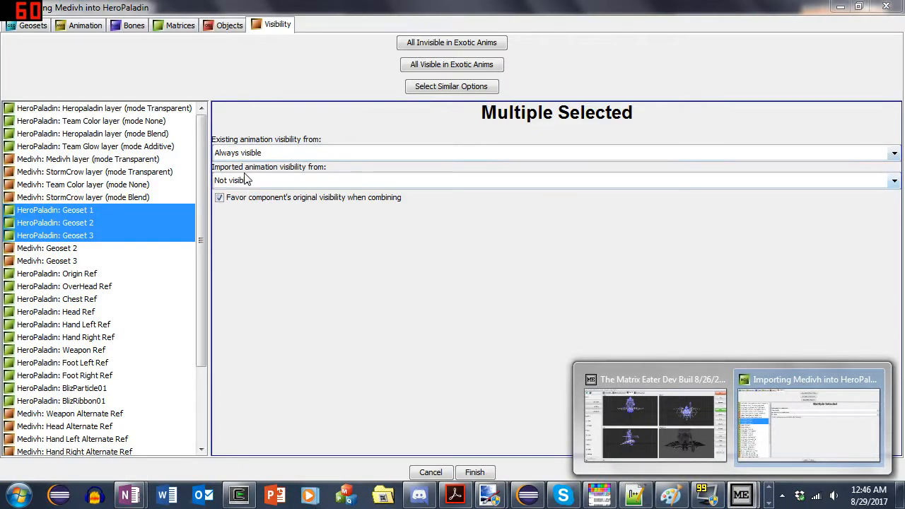
- Examine the geosets of the Medivh and HeroPaladin models in the main editor, then return to the import window's visibility settings
left_click(632, 387)
left_click_drag(707, 332, 679, 353)
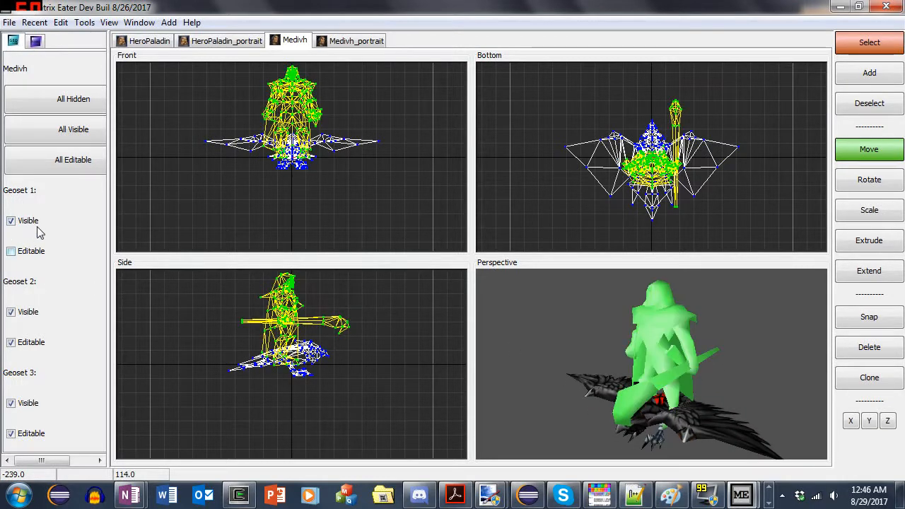
left_click(742, 496)
left_click(781, 431)
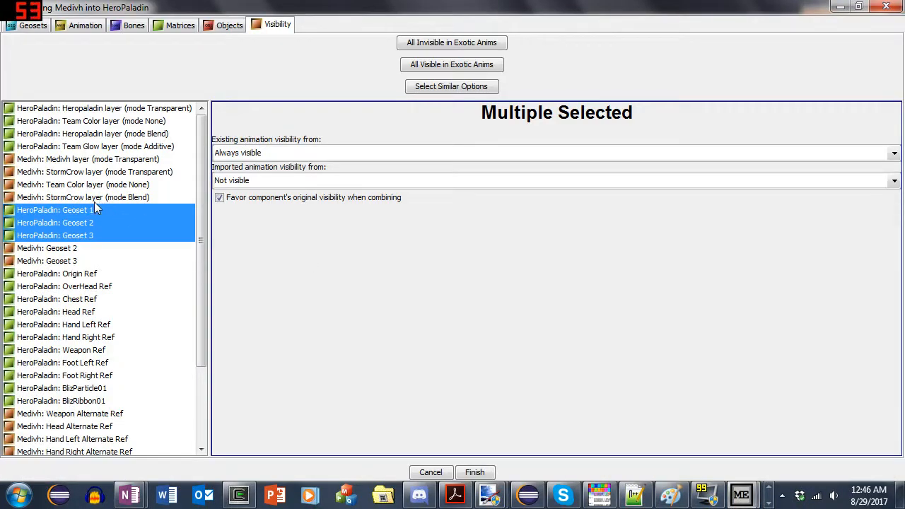
left_click(741, 496)
left_click(684, 464)
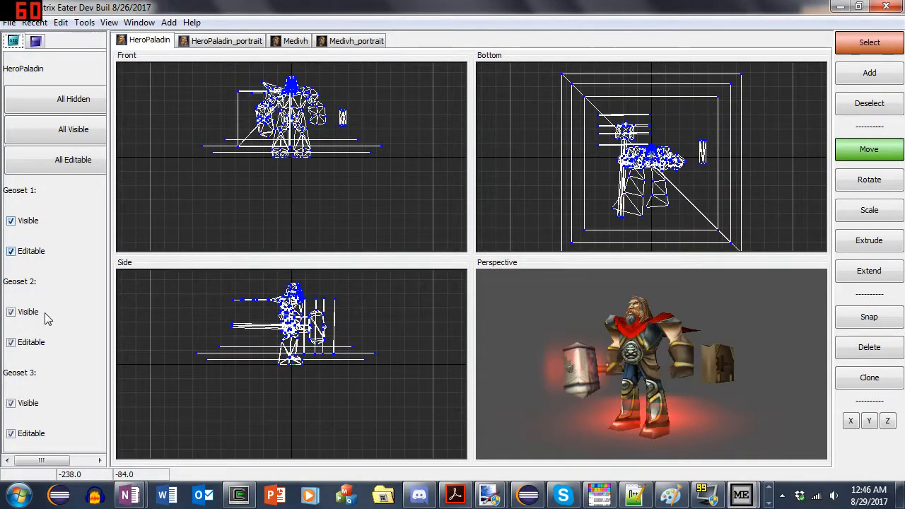
left_click(741, 499)
left_click(781, 432)
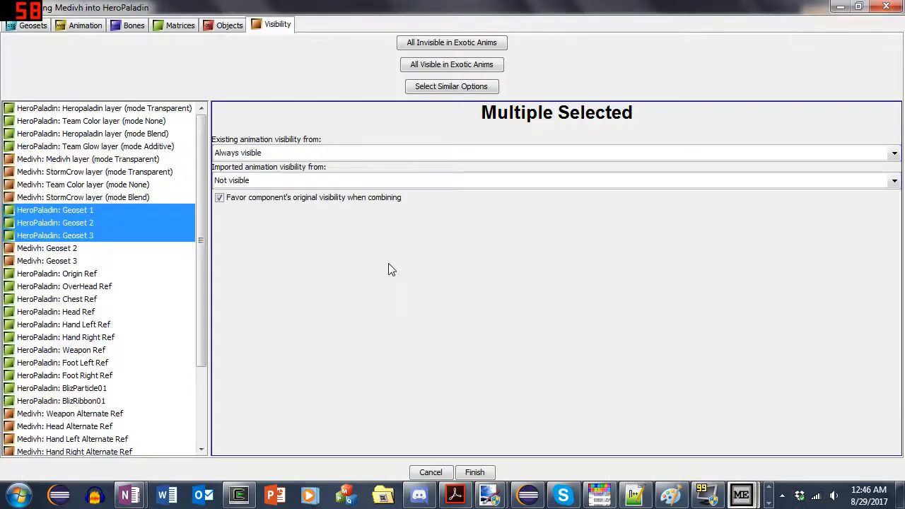
- Set the imported animation visibility of HeroPaladin Geosets 1, 2 and 3 to Medivh: Geoset 1
left_click(252, 182)
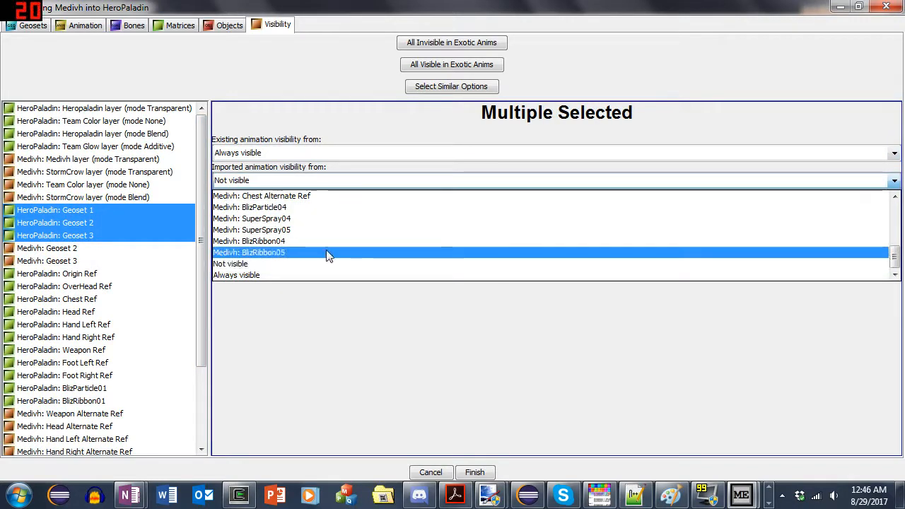
scroll(301, 228, "up", 8)
left_click(289, 198)
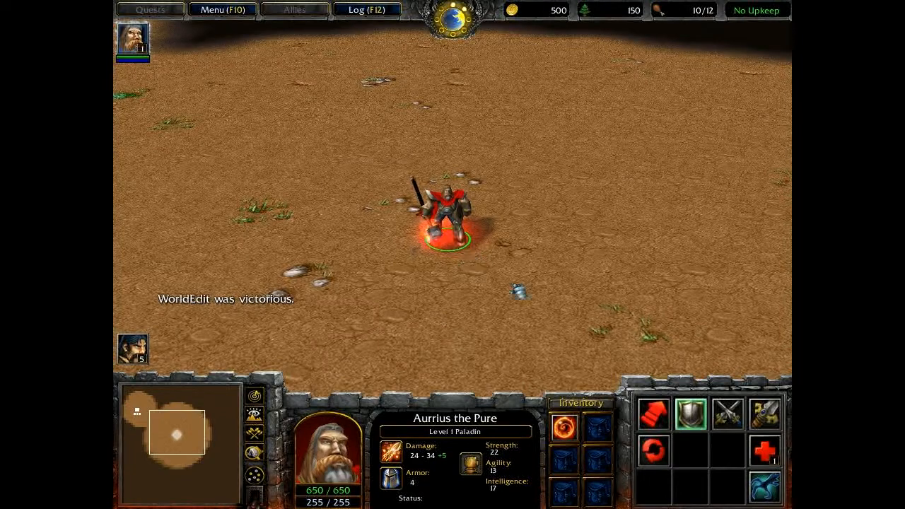
left_click(770, 500)
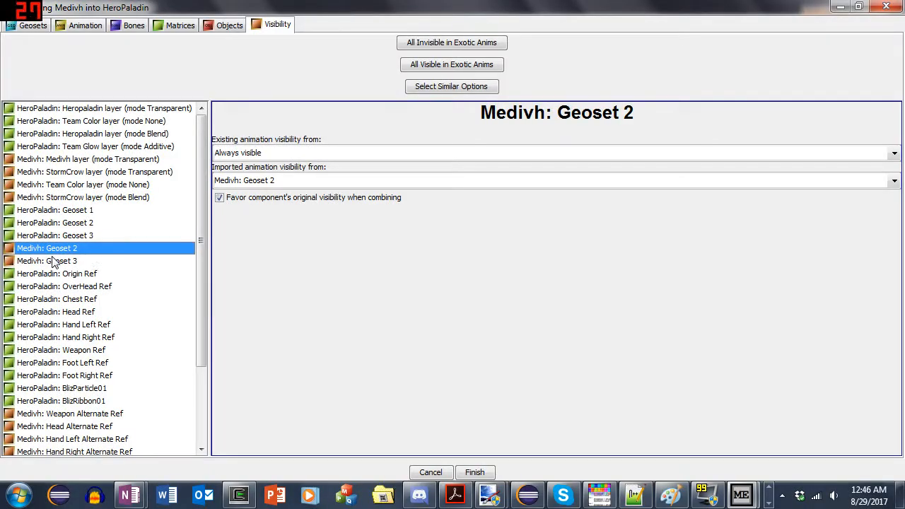
- Set the existing animation visibility of Medivh Geosets 2 and 3 to Not visible and check both entries
left_click(53, 262, "ctrl")
left_click(239, 153)
left_click(246, 200)
left_click(79, 262)
left_click(80, 249)
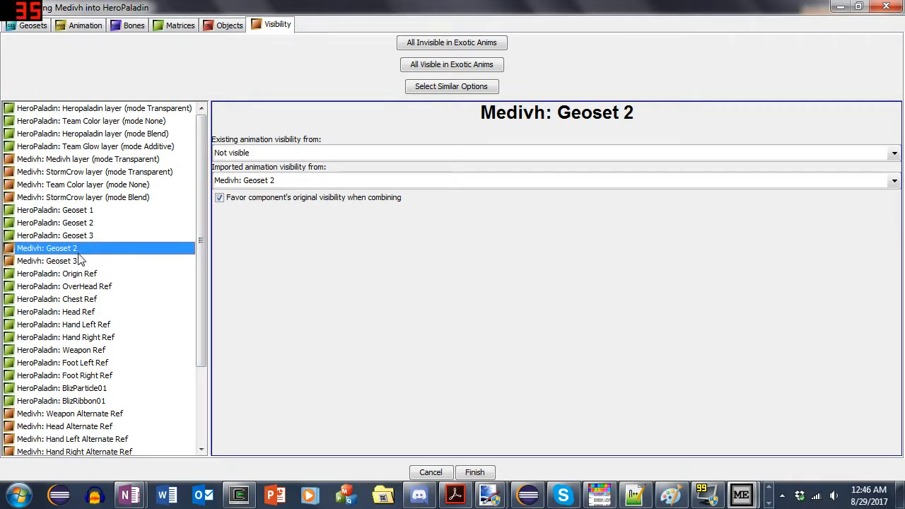
left_click(82, 262)
left_click(91, 250)
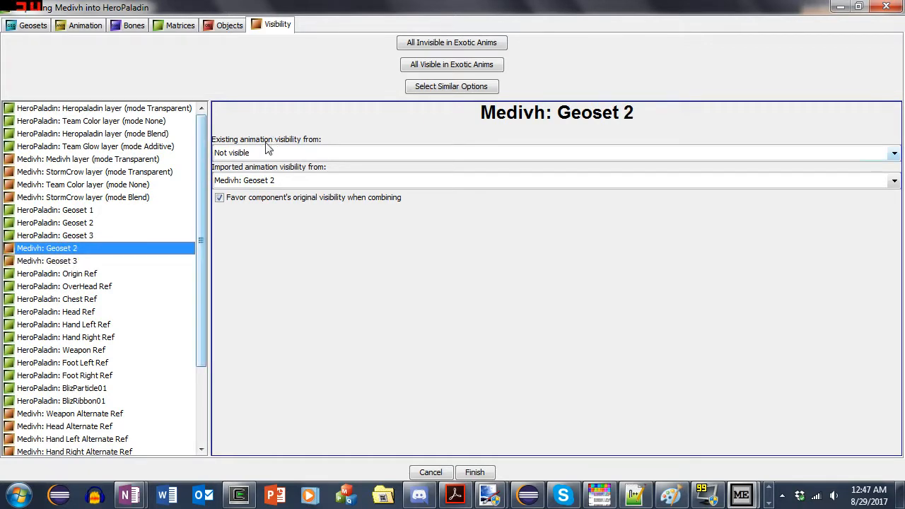
left_click(95, 261)
- Set the existing animation visibility of all Medivh alternate refs, from Weapon Alternate Ref through Origin Alternate Ref, to Not visible
scroll(133, 353, "down", 3)
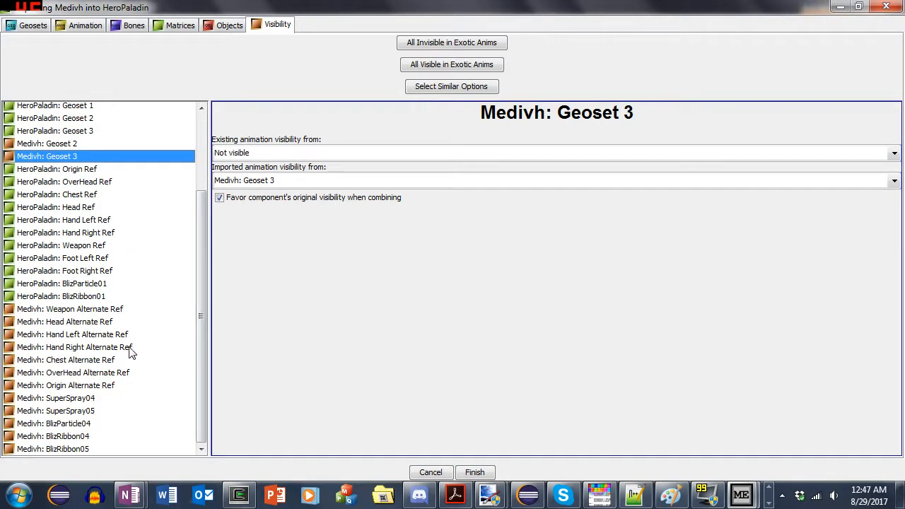
left_click(94, 312)
left_click(99, 385, "shift")
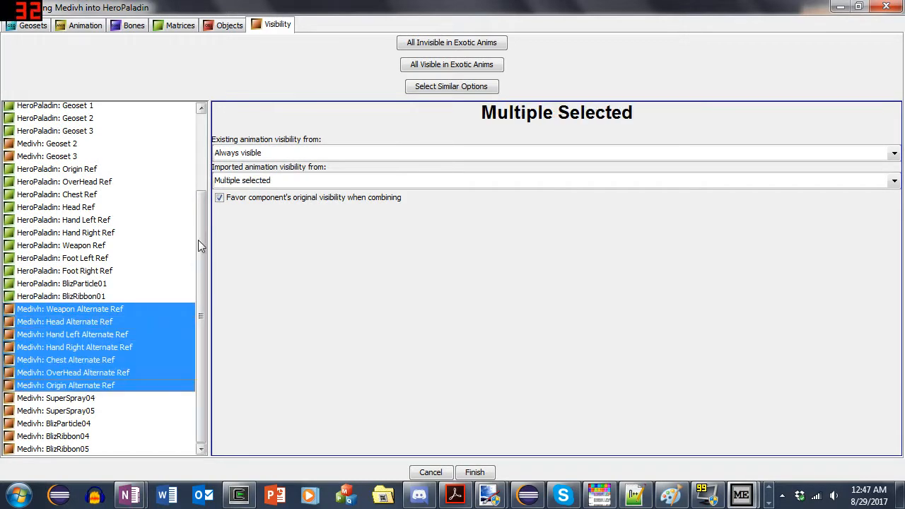
left_click(244, 152)
left_click(241, 204)
left_click(88, 335)
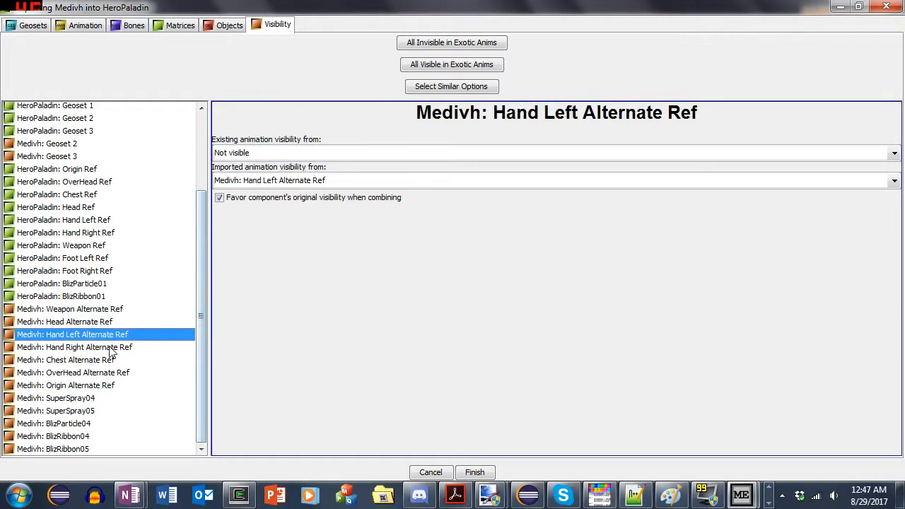
left_click(113, 386)
- Set the imported animation visibility of HeroPaladin BlizParticle01 and BlizRibbon01 to Not visible
scroll(103, 305, "up", 1)
left_click(106, 312)
left_click(107, 325)
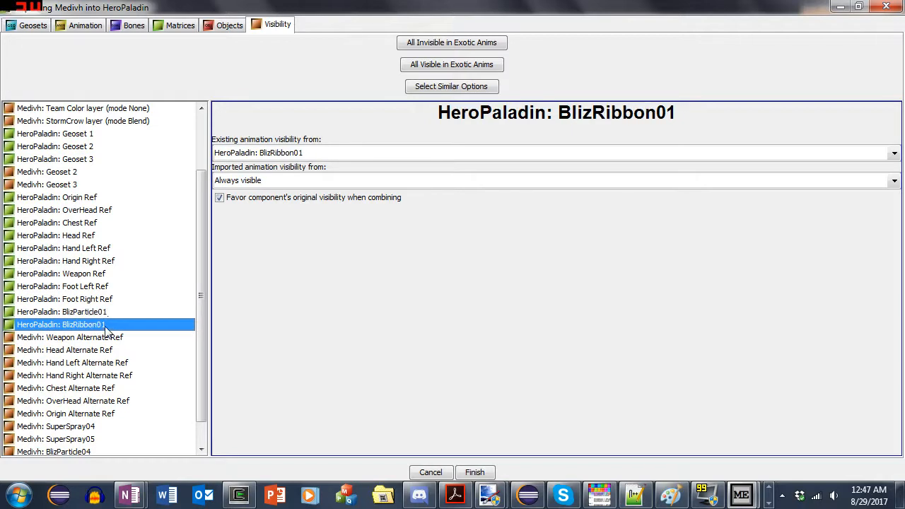
left_click(109, 316)
left_click(106, 324)
left_click(106, 311, "shift")
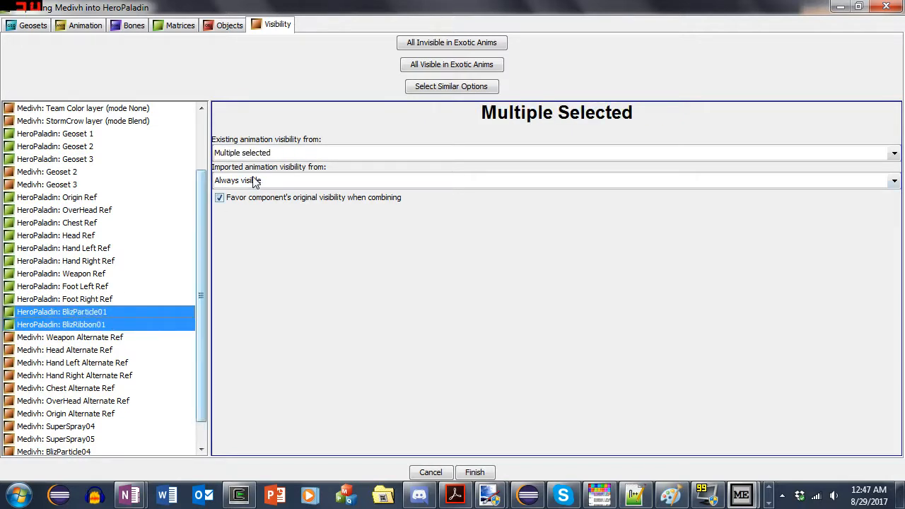
left_click(255, 180)
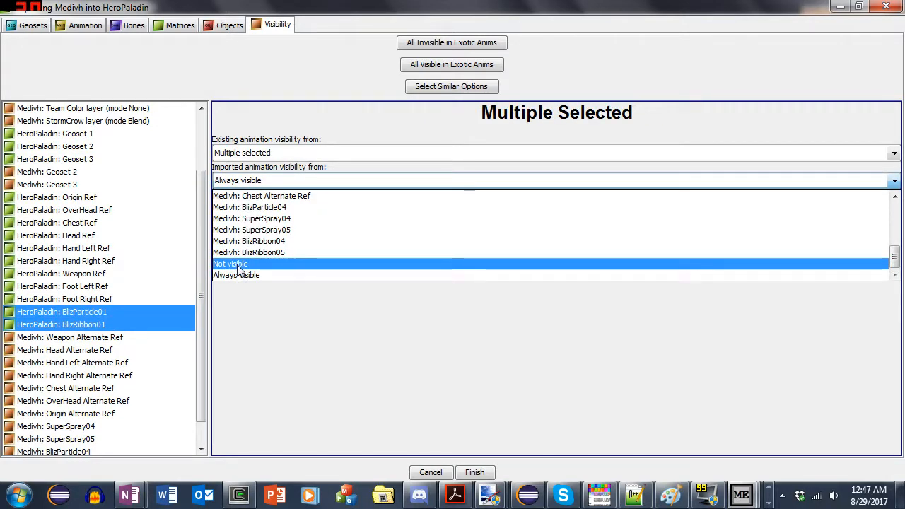
left_click(238, 264)
- Set the imported animation visibility of the HeroPaladin refs from Chest Ref through Foot Right Ref to Medivh: Geoset 1
left_click(96, 299)
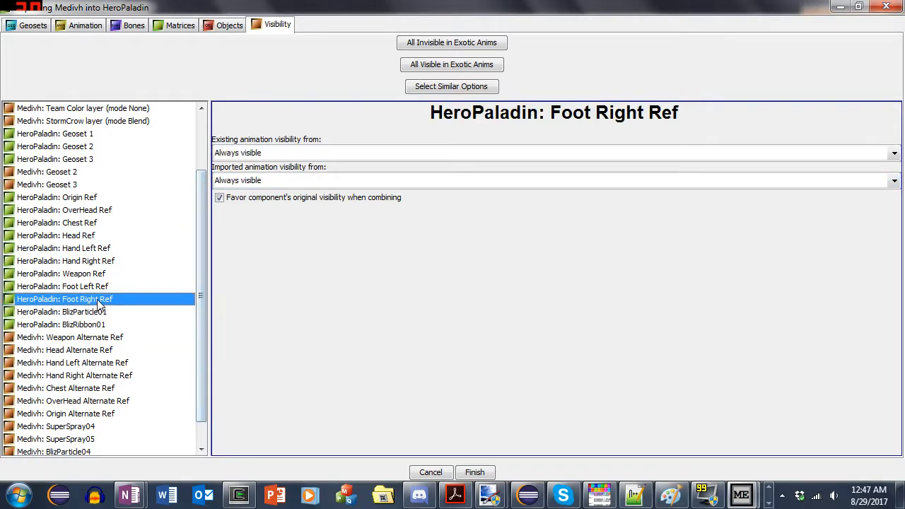
left_click(101, 287)
left_click(101, 233)
left_click(102, 199)
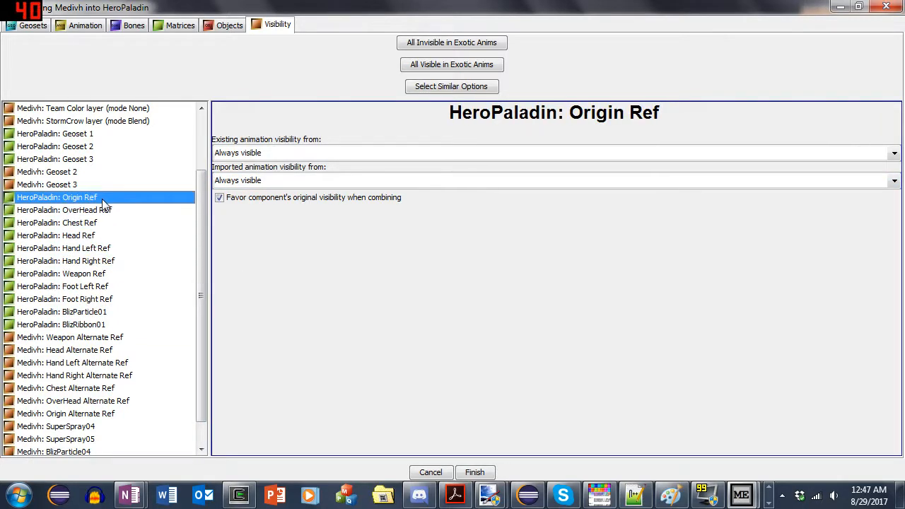
left_click(103, 206)
left_click(105, 199)
left_click(104, 223)
left_click(99, 300, "shift")
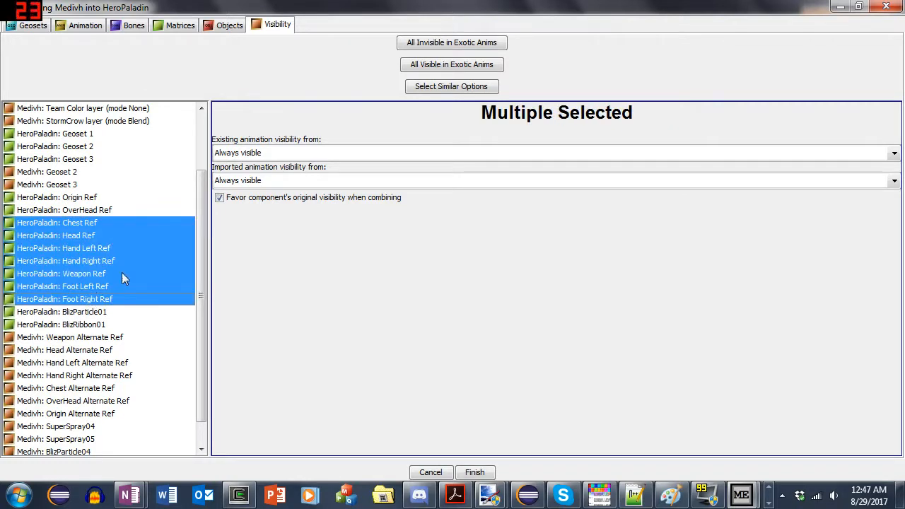
left_click(255, 180)
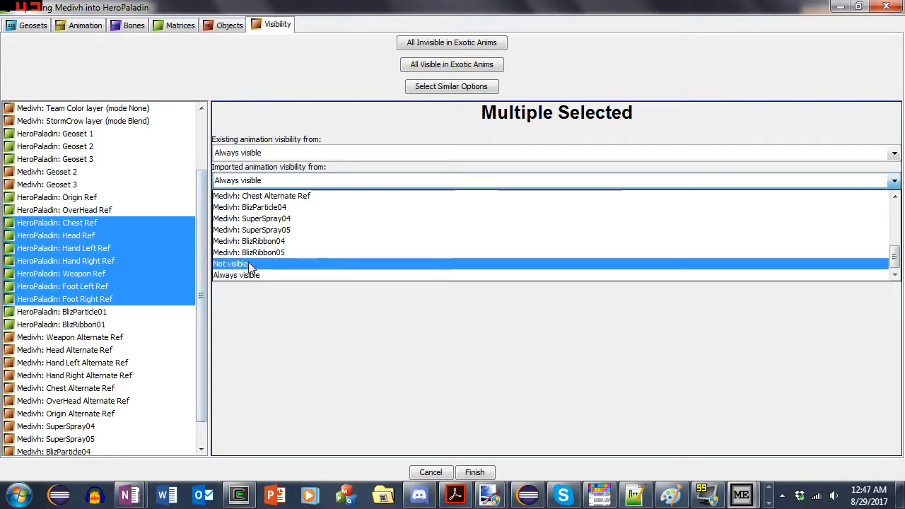
scroll(261, 233, "up", 6)
left_click(267, 196)
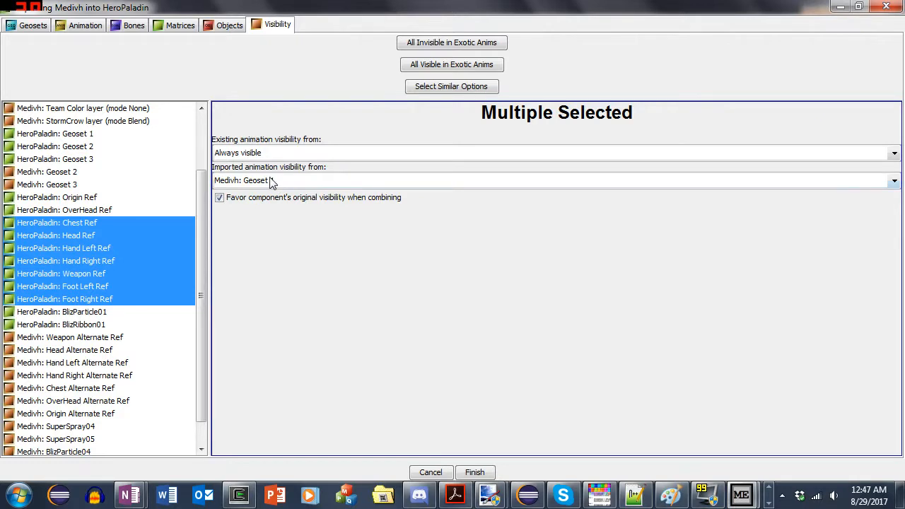
left_click(99, 261)
left_click(121, 275)
- Set the existing animation visibility of Medivh SuperSpray04, SuperSpray05, BlizParticle04, BlizRibbon04 and BlizRibbon05 to Not visible
scroll(108, 386, "down", 2)
left_click(117, 296)
left_click(117, 310)
mouse_move(116, 398)
left_mouse_down()
mouse_move(111, 424)
mouse_move(106, 334)
mouse_move(104, 403)
left_mouse_up()
left_click(104, 391)
left_click(88, 400)
left_click(90, 448, "shift")
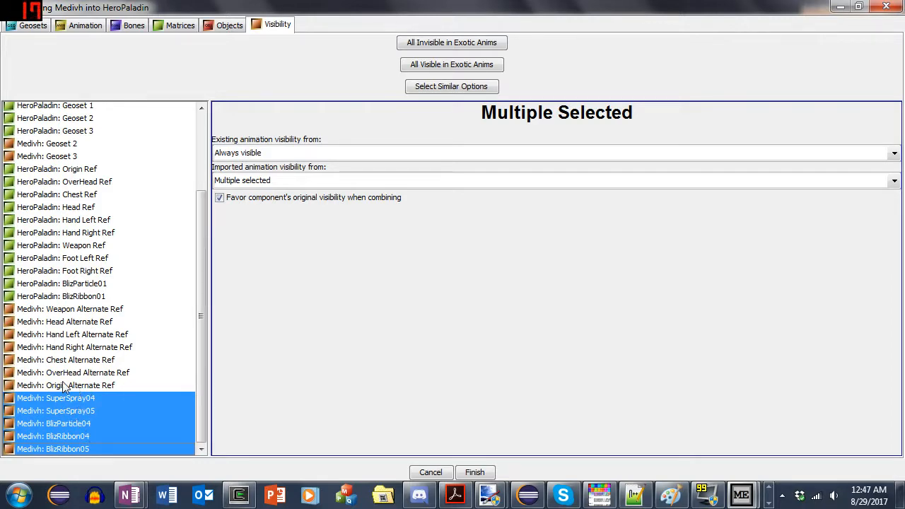
left_click(65, 423)
left_click(82, 398)
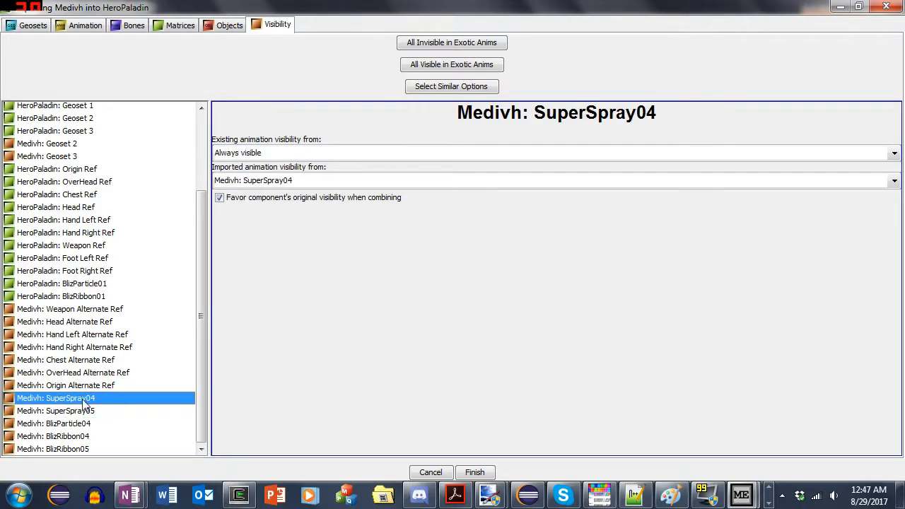
left_click(88, 448, "shift")
left_click(304, 153)
left_click(265, 203)
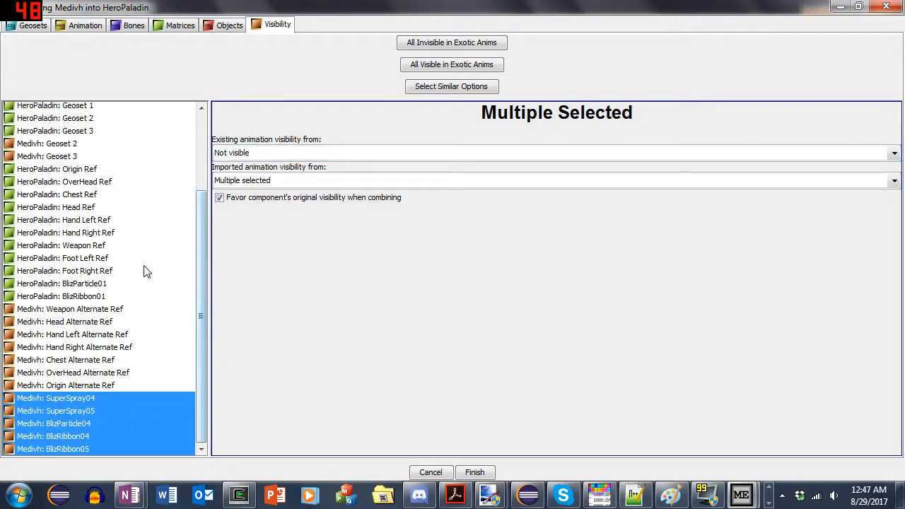
- Finish the import and save the combined model as PaladinOfTheTalon in the Warcraft Models folder
left_click(475, 472)
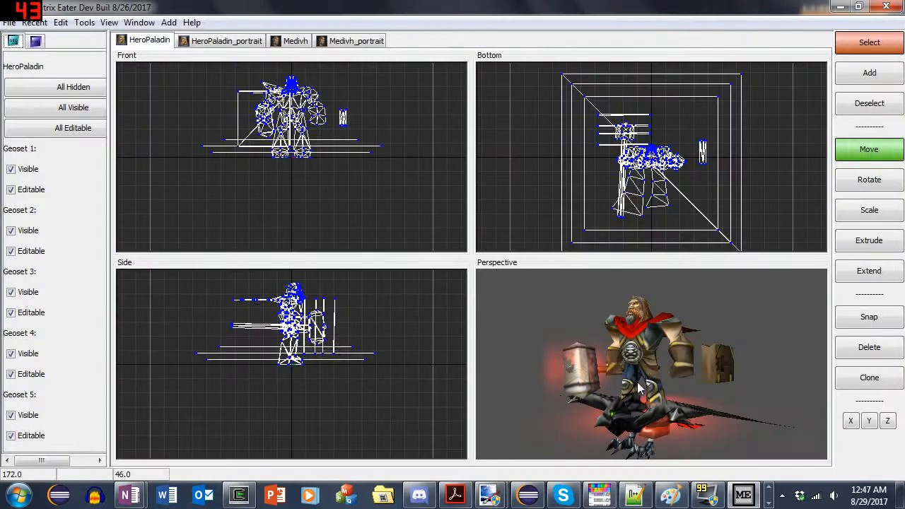
left_click_drag(626, 355, 633, 354)
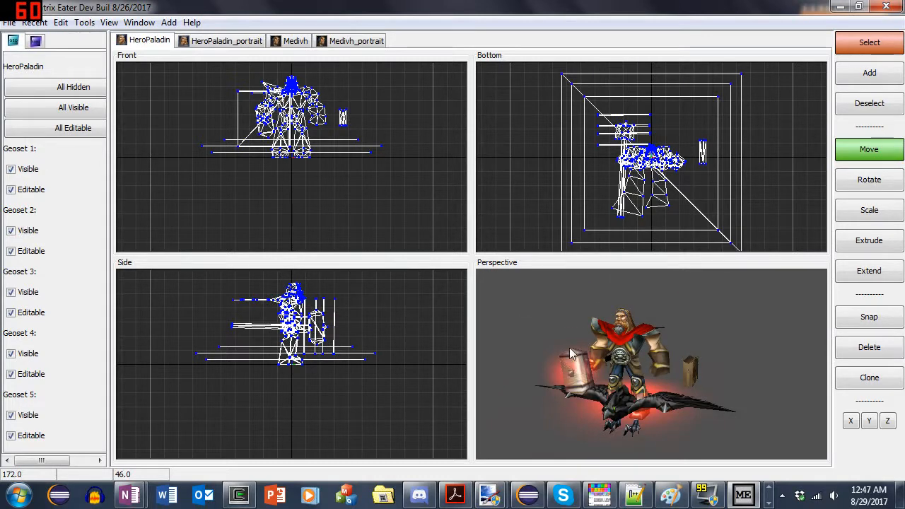
left_click(33, 23)
mouse_move(10, 23)
left_click(29, 167)
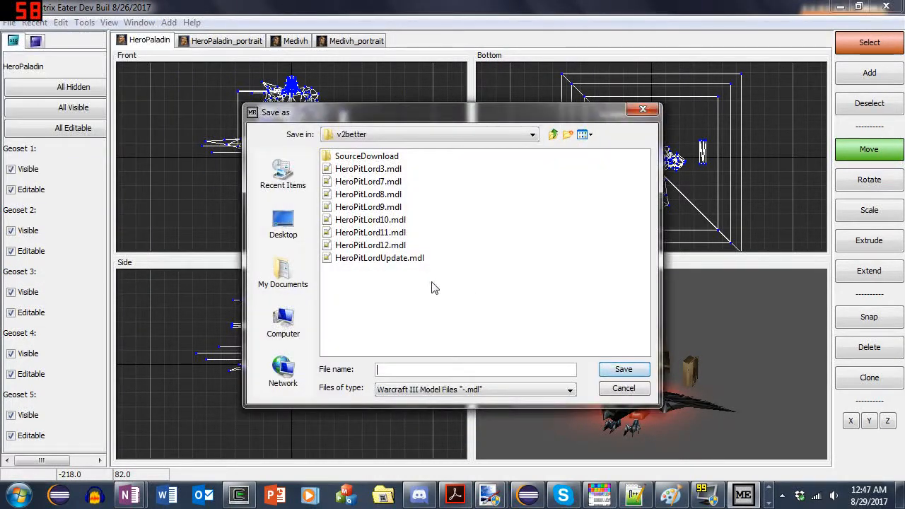
left_click(506, 137)
scroll(489, 181, "up", 3)
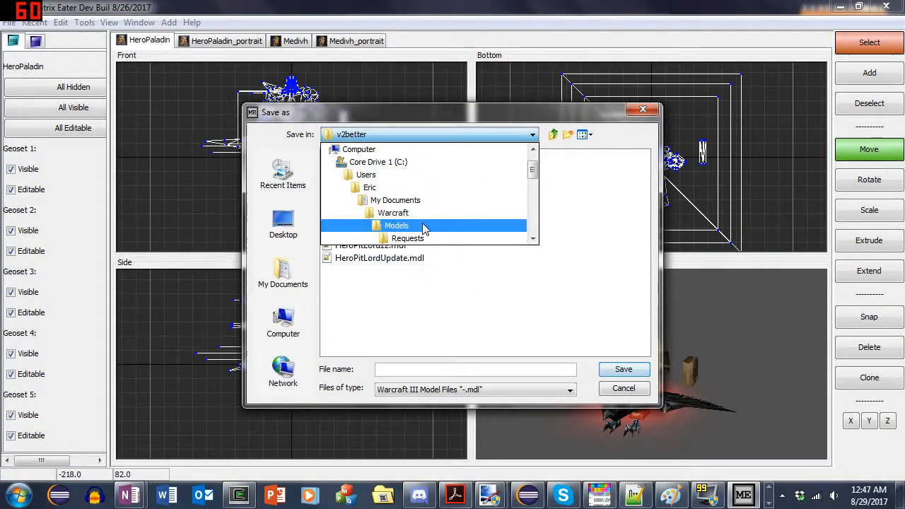
left_click(456, 226)
left_click(440, 351)
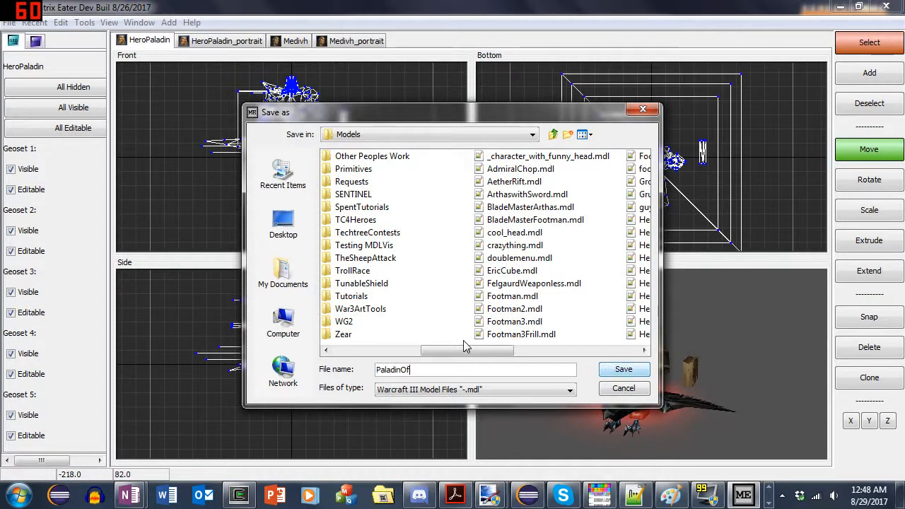
key("Return")
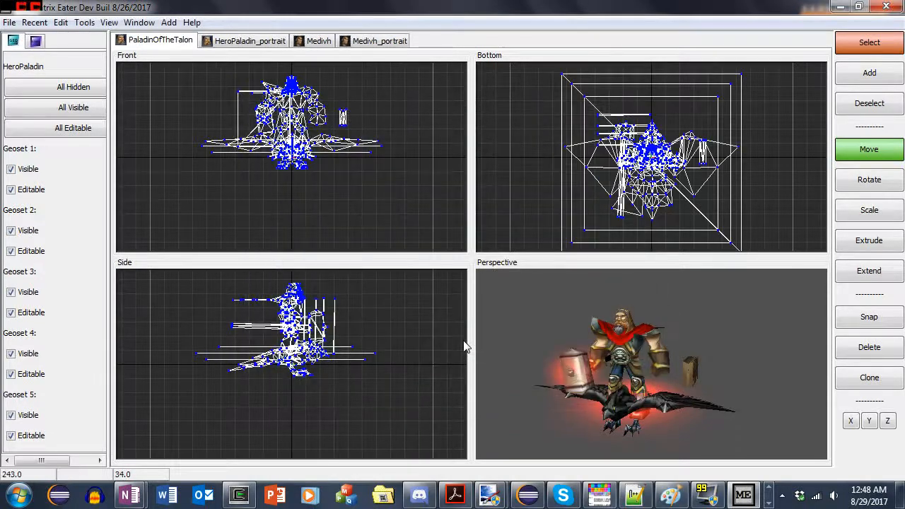
- Switch to War3 Model Editor and open PaladinOfTheTalon.mdl from the Models folder
left_click(769, 492)
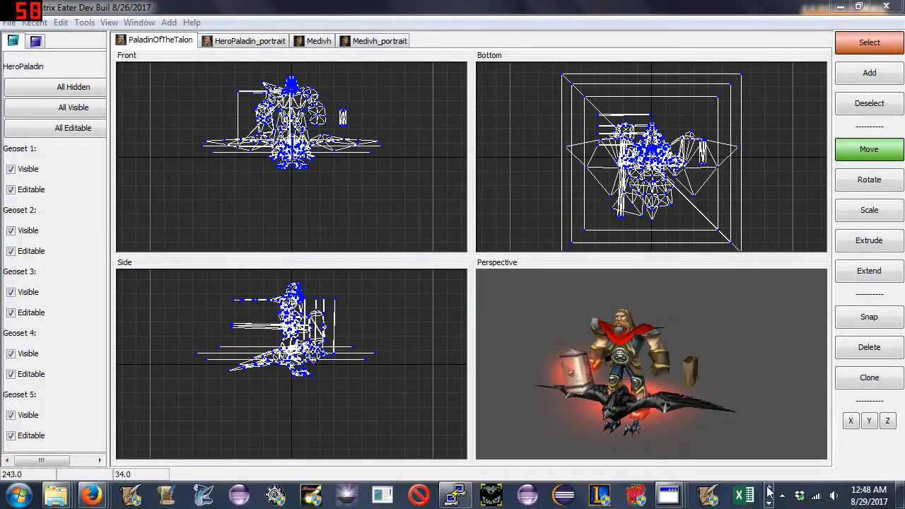
left_click(667, 493)
left_click(301, 434)
left_click(322, 97)
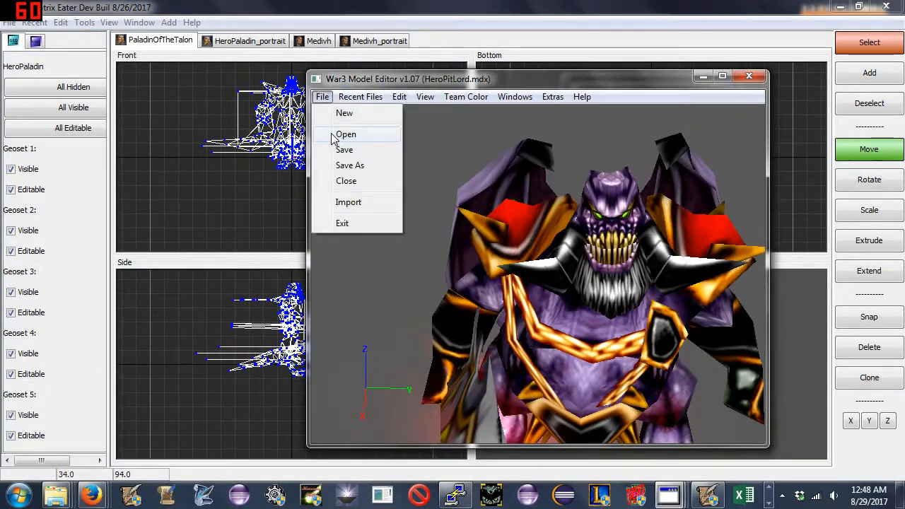
left_click(345, 134)
left_click(432, 135)
left_click(407, 181)
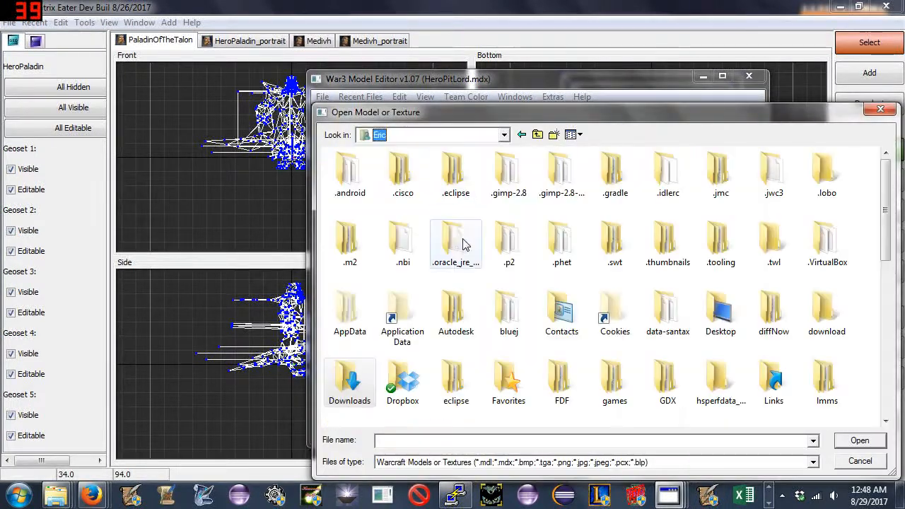
left_click(492, 136)
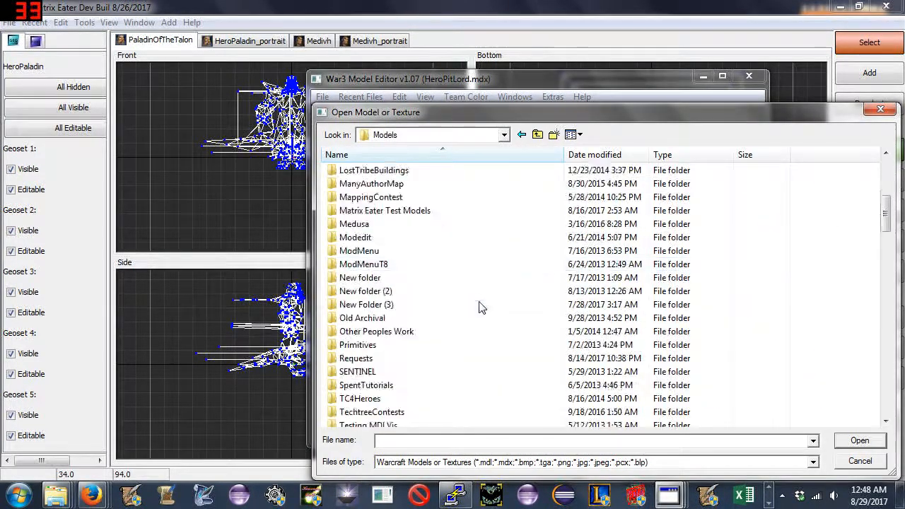
scroll(479, 306, "down", 20)
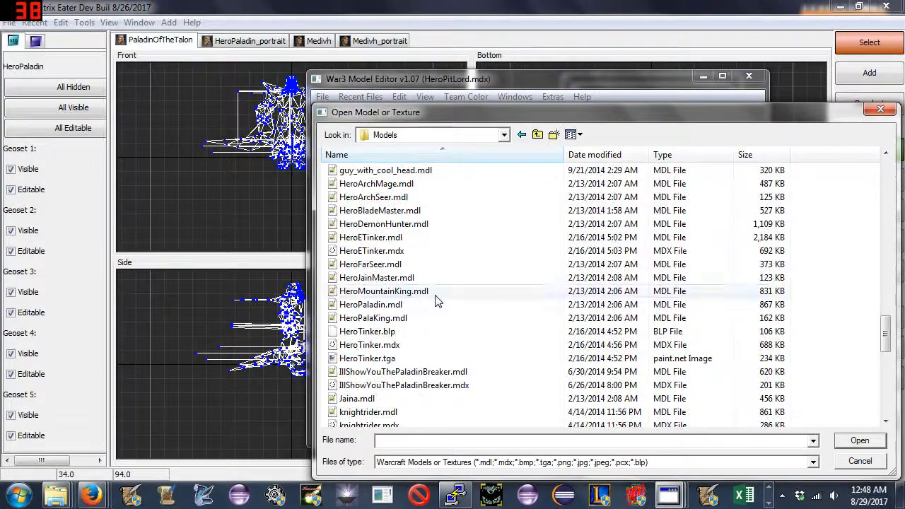
double_click(398, 251)
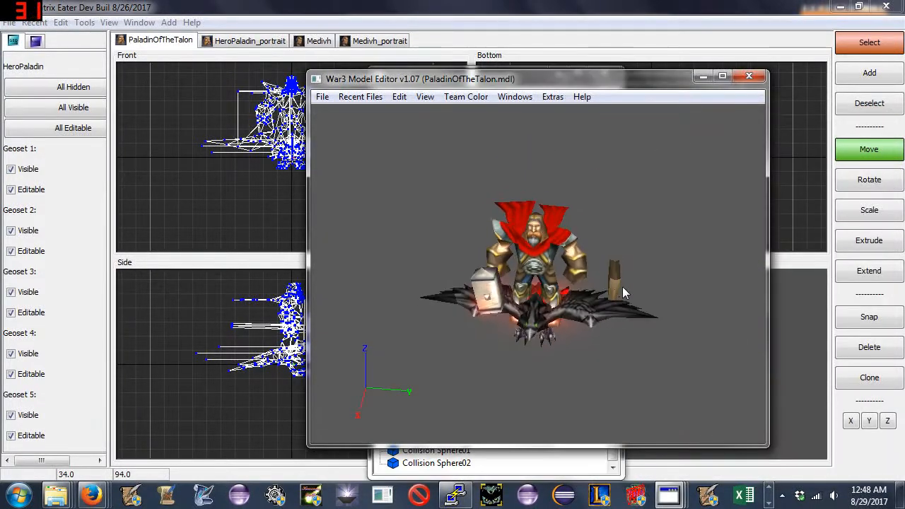
- Open the Animation Controller and arrange it beside the model viewer window
left_click(515, 97)
left_click(551, 131)
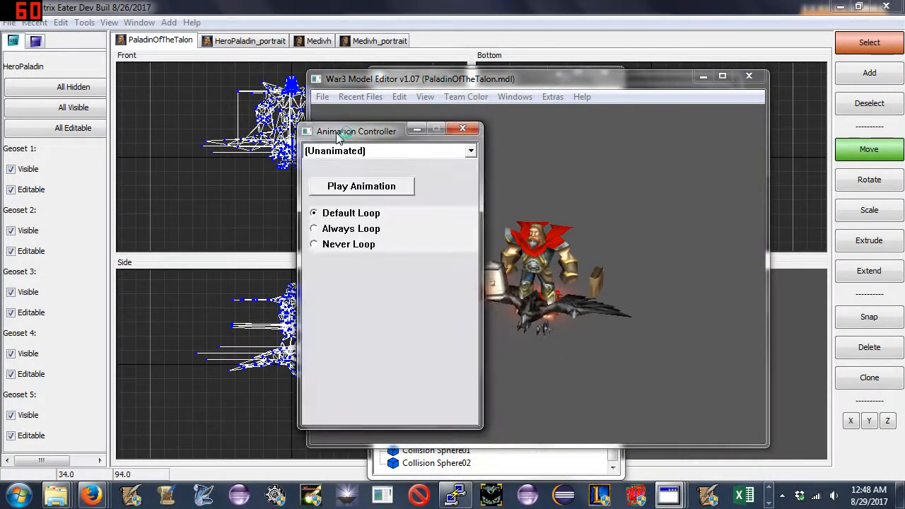
left_click_drag(396, 131, 838, 72)
left_click_drag(614, 84, 399, 60)
left_click(794, 93)
left_click(785, 75)
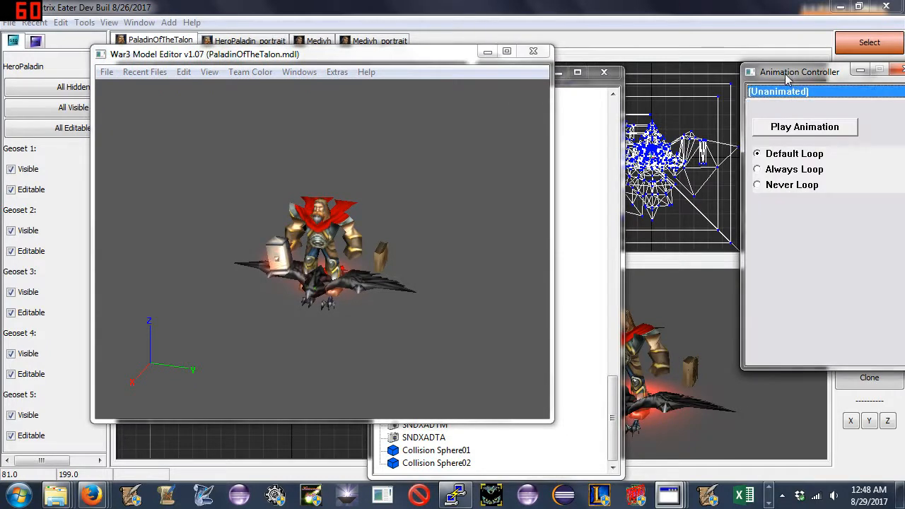
left_click_drag(785, 74, 676, 73)
- Preview the Attack - 1 and Attack - 2 animations of PaladinOfTheTalon
left_click(670, 91)
scroll(671, 99, "up", 3)
left_click(661, 118)
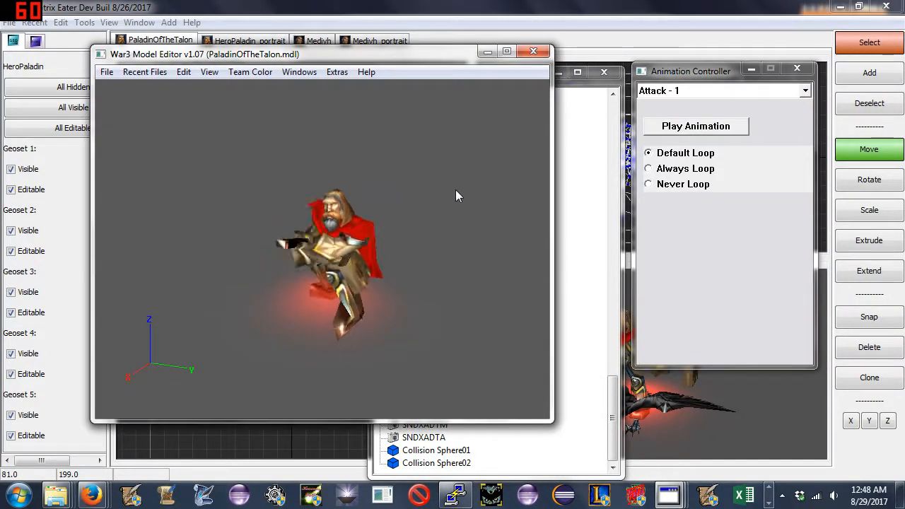
left_click(690, 92)
left_click(692, 103)
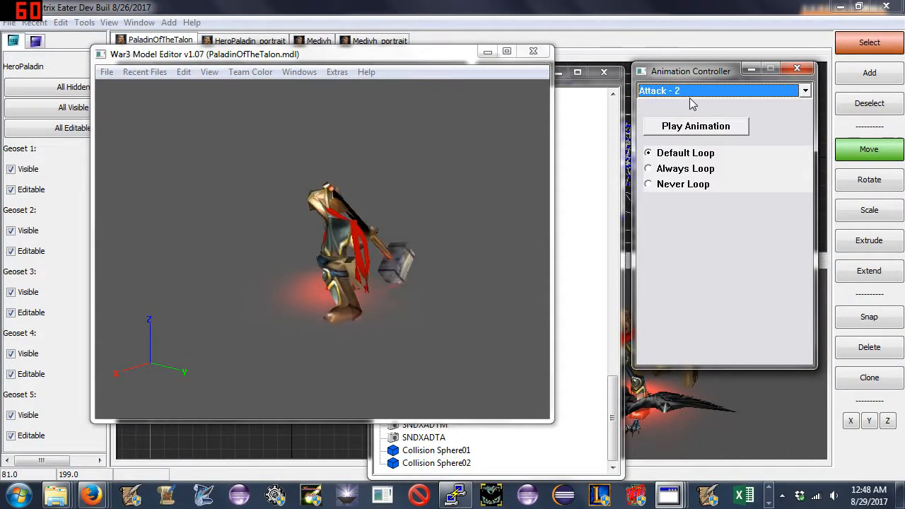
- Preview the Attack Alternate and Death Alternate animations, replaying Death Alternate
key("Down")
key("Down")
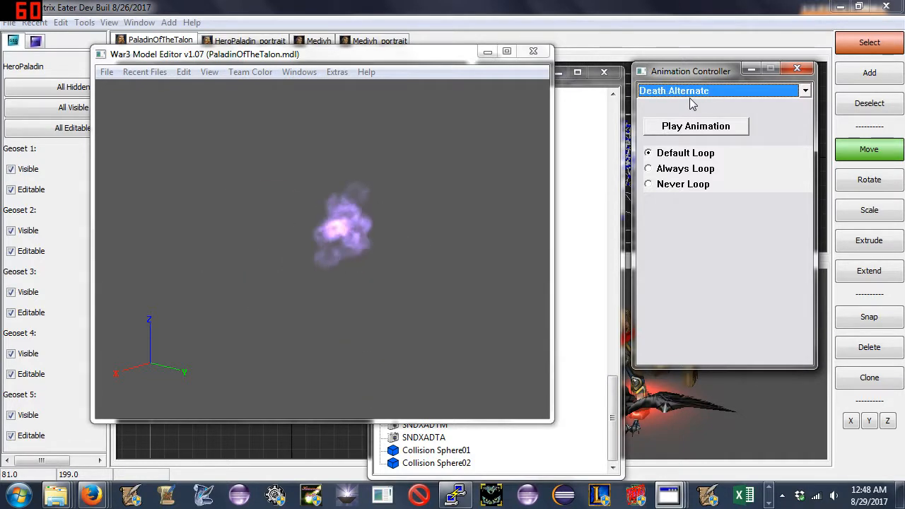
key("Down")
key("Up")
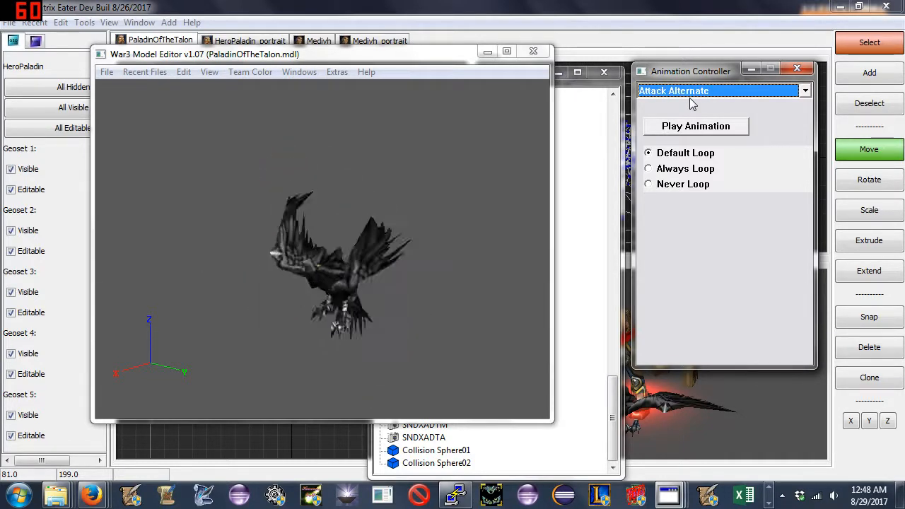
key("Down")
key("Up")
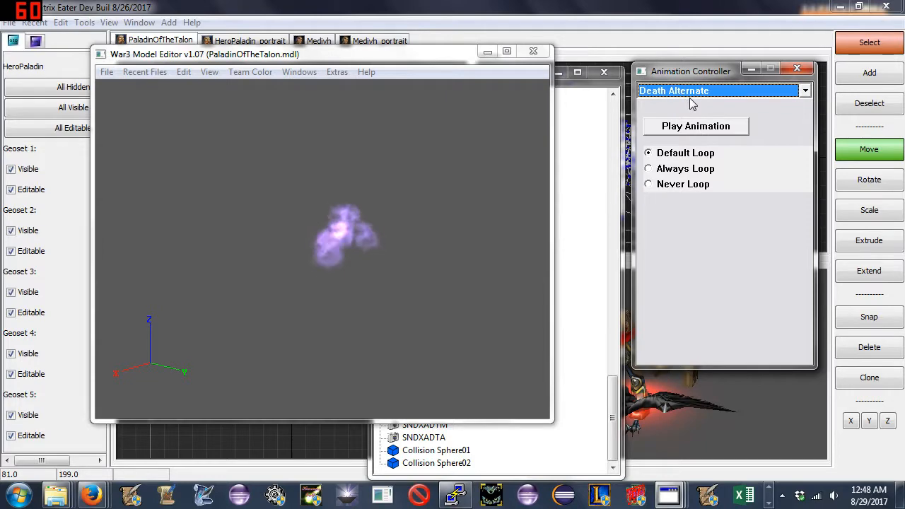
left_click(535, 165)
left_click(687, 128)
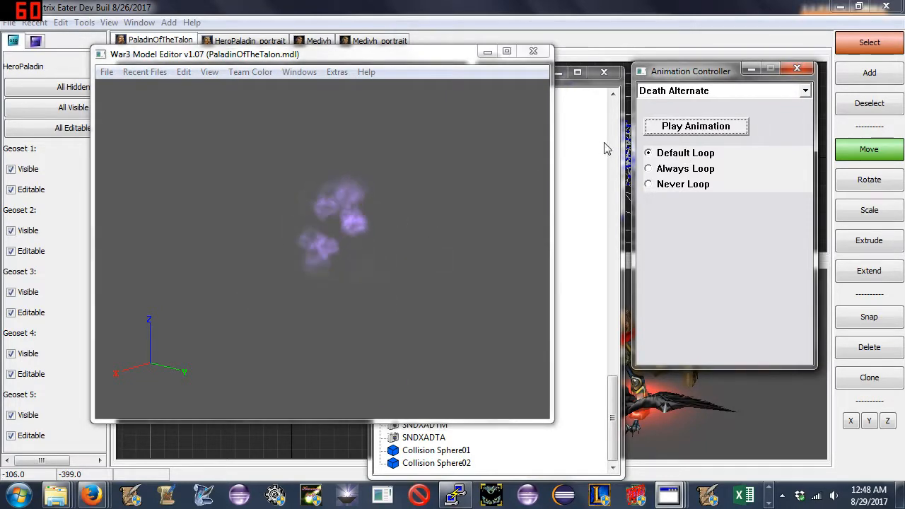
- Preview the Dissipate animation and replay Morph several times, examining the transformation from different angles
left_click(714, 90)
left_click(689, 165)
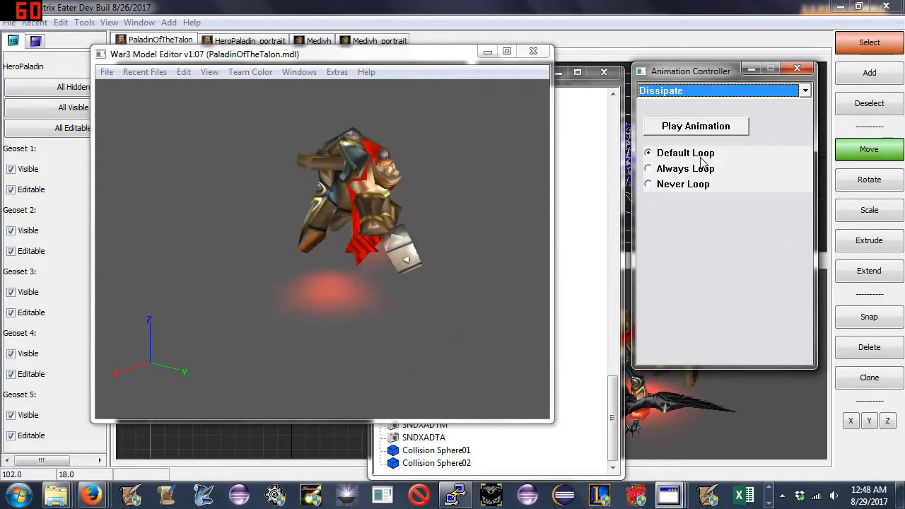
key("Down")
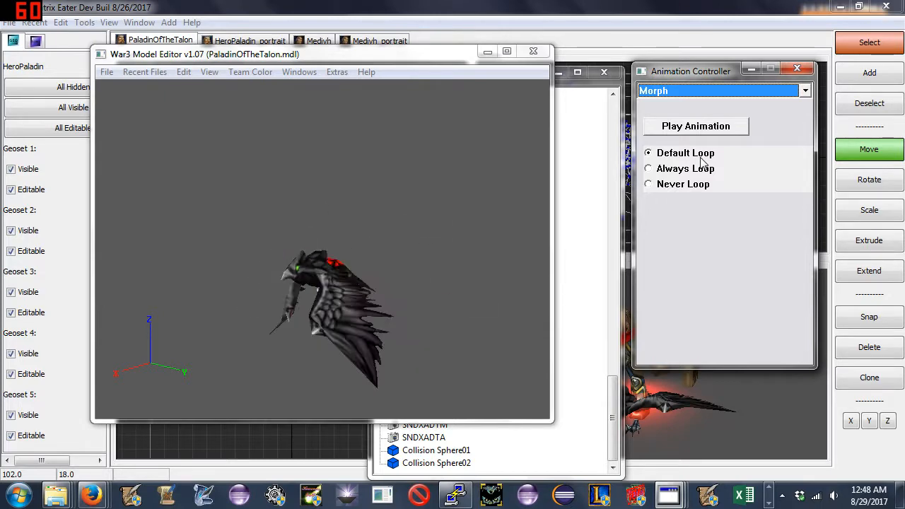
left_click_drag(519, 185, 390, 266)
left_click(651, 132)
left_click_drag(378, 230, 331, 220)
left_click(657, 131)
left_click(677, 132)
left_click_drag(460, 225, 356, 274)
left_click(648, 134)
left_click_drag(439, 223, 353, 263)
left_click(672, 130)
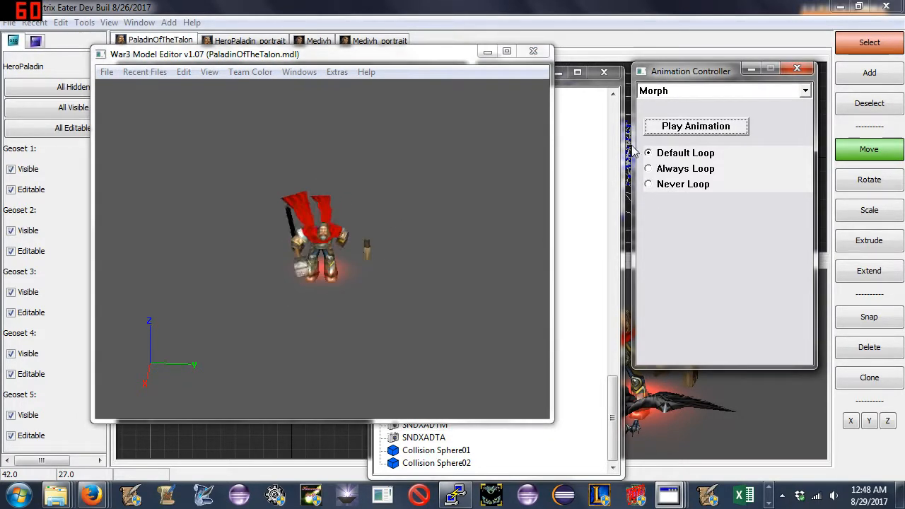
- Preview the Morph Alternate and Spell animations
left_click(672, 94)
left_click(697, 184)
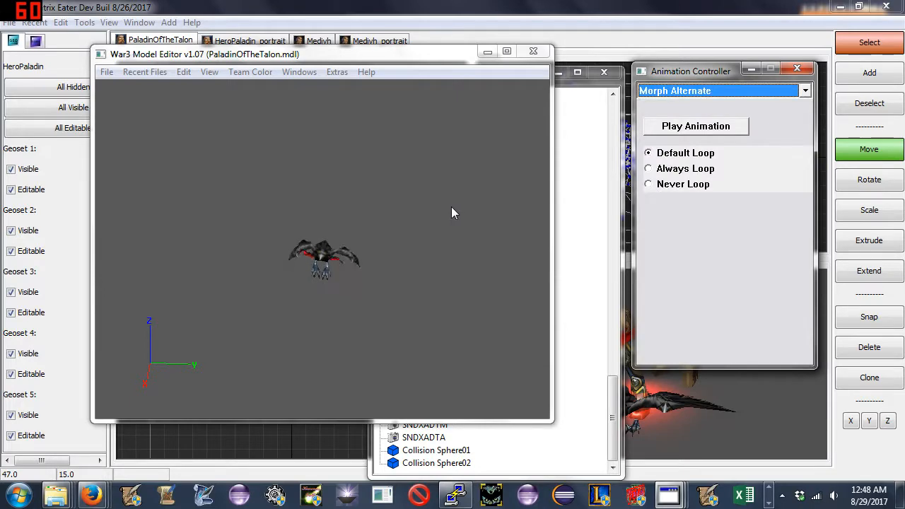
left_click(665, 95)
left_click(675, 184)
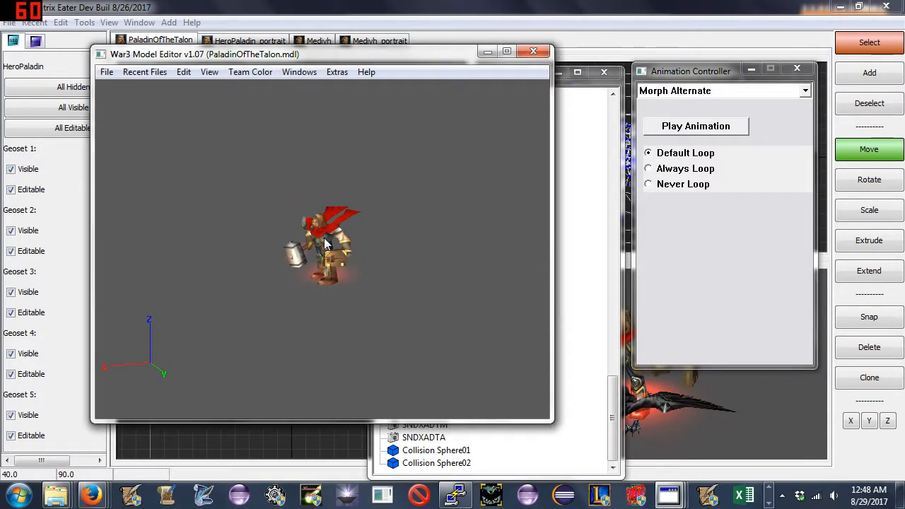
left_click(673, 97)
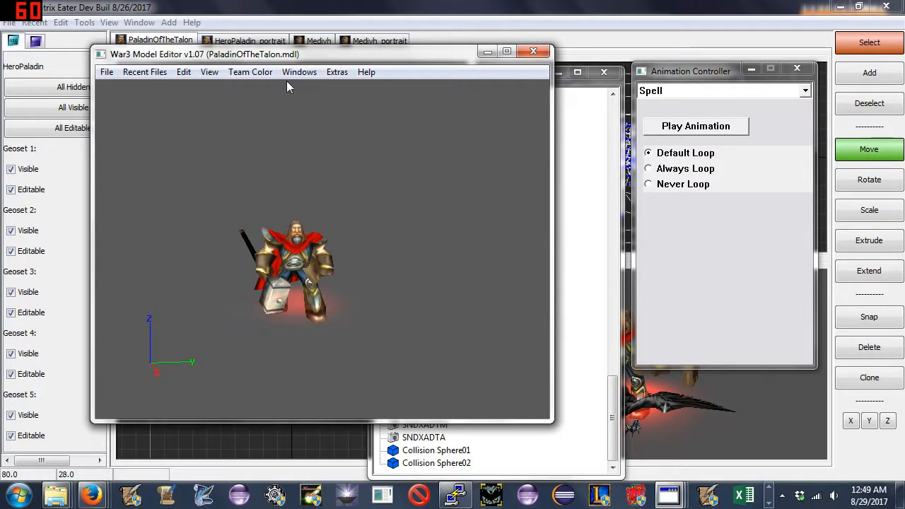
- Preview the Stand animations, including Stand Alternate -1 and Stand Hit
left_click(712, 91)
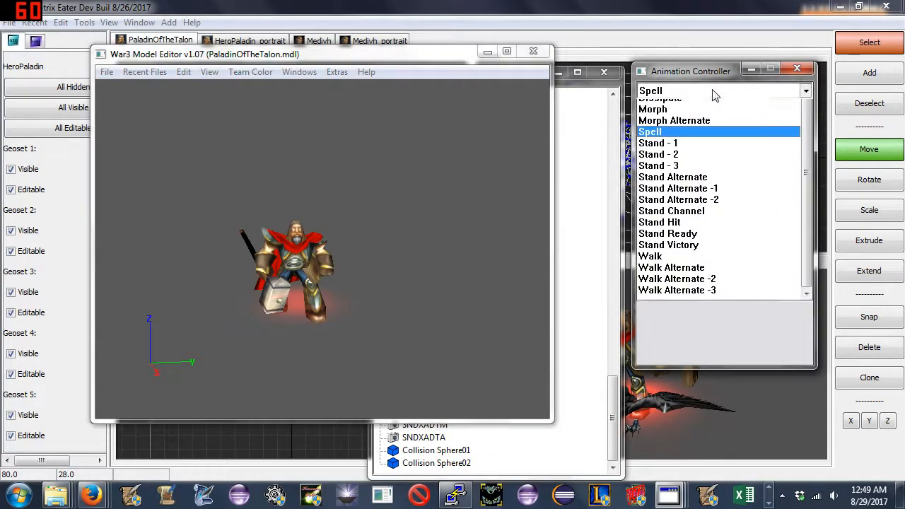
left_click(691, 209)
key("Down")
key("Down")
key("Down")
key("Down")
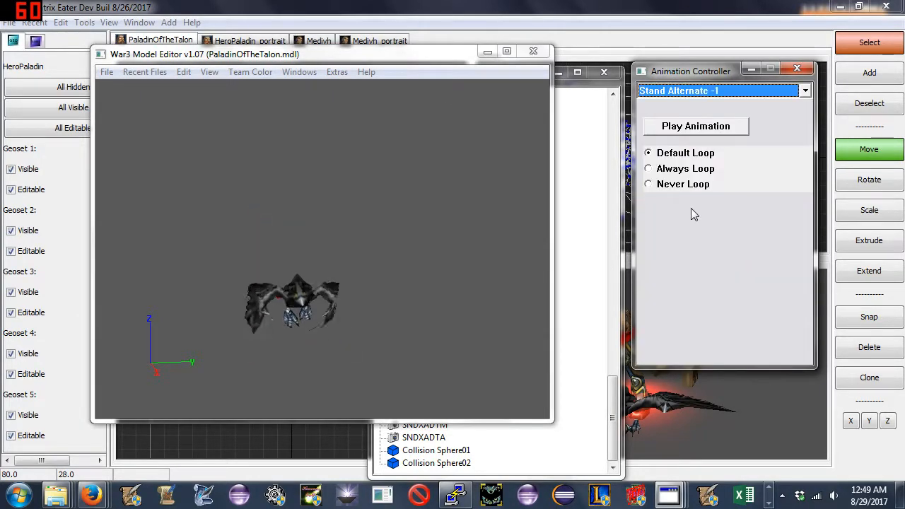
key("Down")
key("Down")
key("Down")
key("Down")
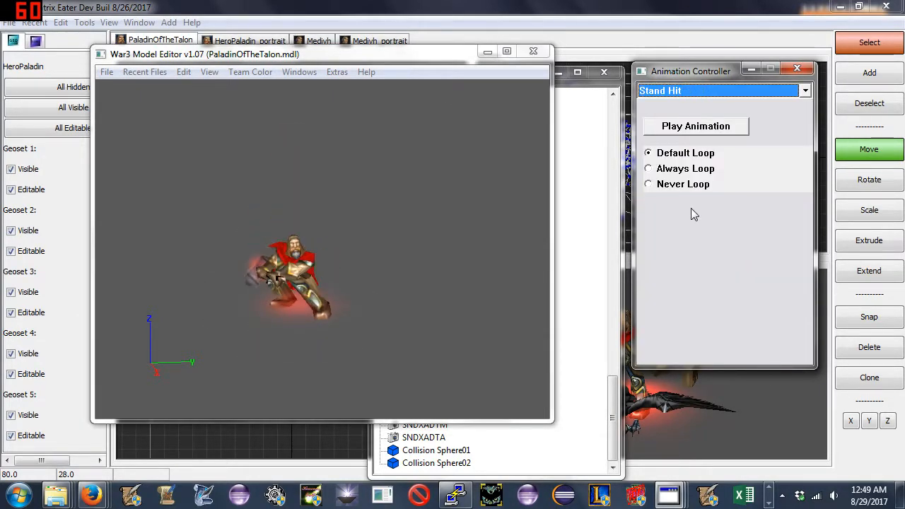
- Preview the Walk animations through Walk Alternate -3, comparing the paladin and bird forms
key("Down")
key("Down")
key("Down")
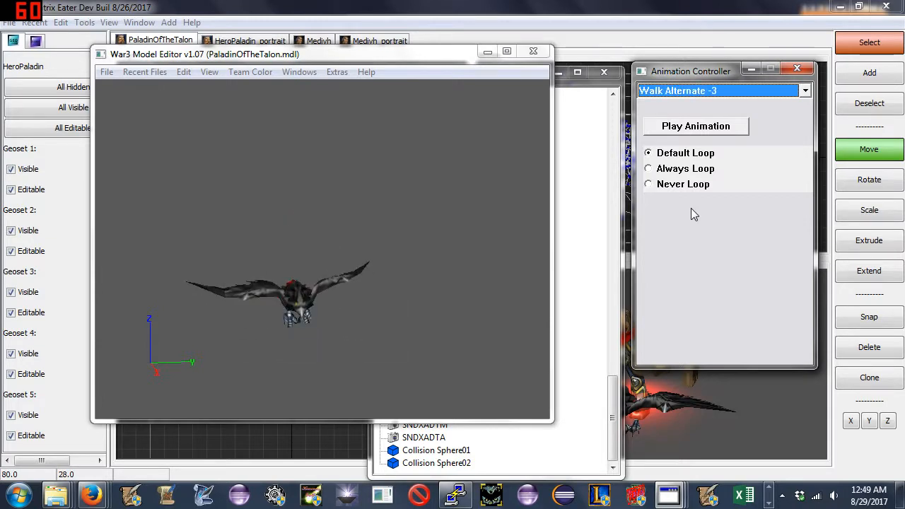
key("Up")
key("Up")
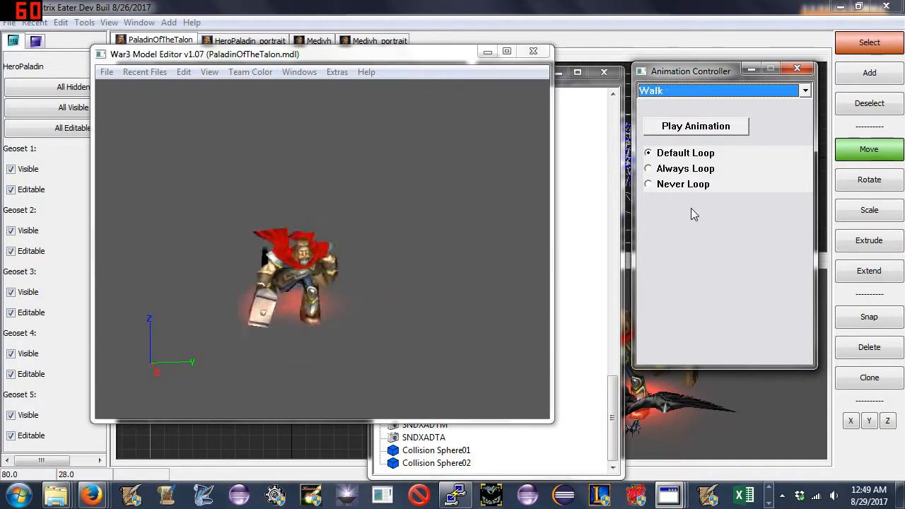
key("Down")
key("Down")
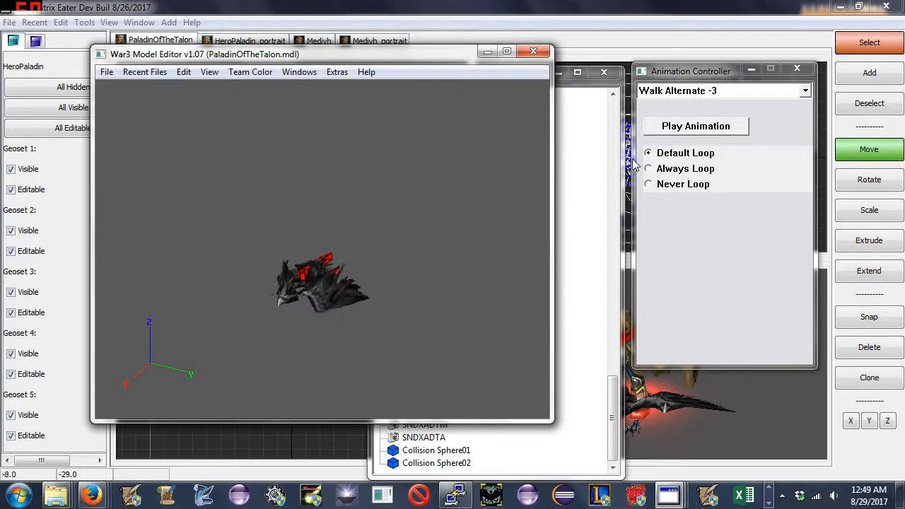
left_click(706, 91)
left_click(661, 214)
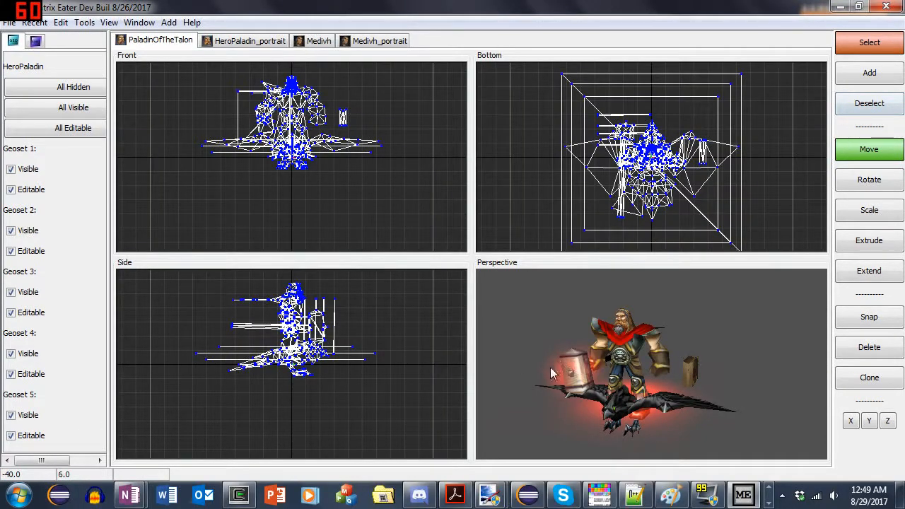
- Switch to Matrix Eater and import the Human Paladin unit into PaladinOfTheTalon, leaving all its geosets and animations unimported
middle_click_drag(551, 371, 598, 363)
left_click(9, 22)
mouse_move(61, 89)
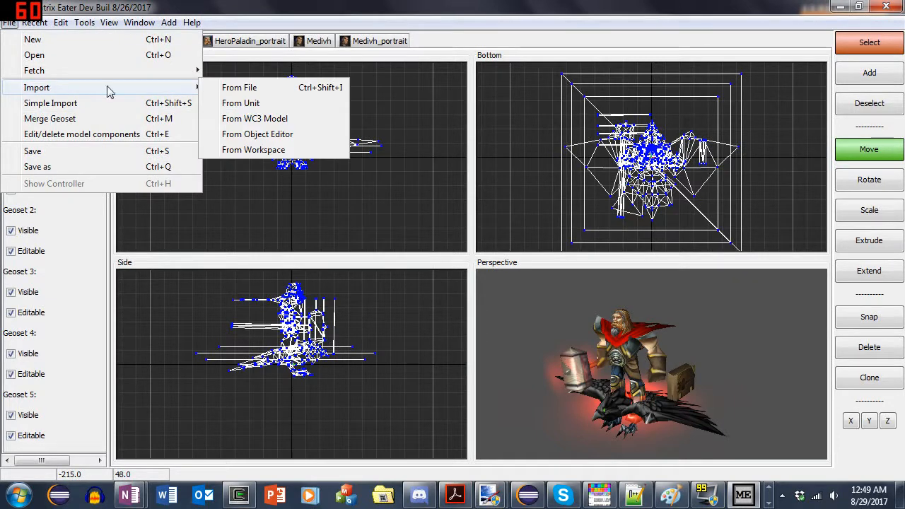
left_click(239, 104)
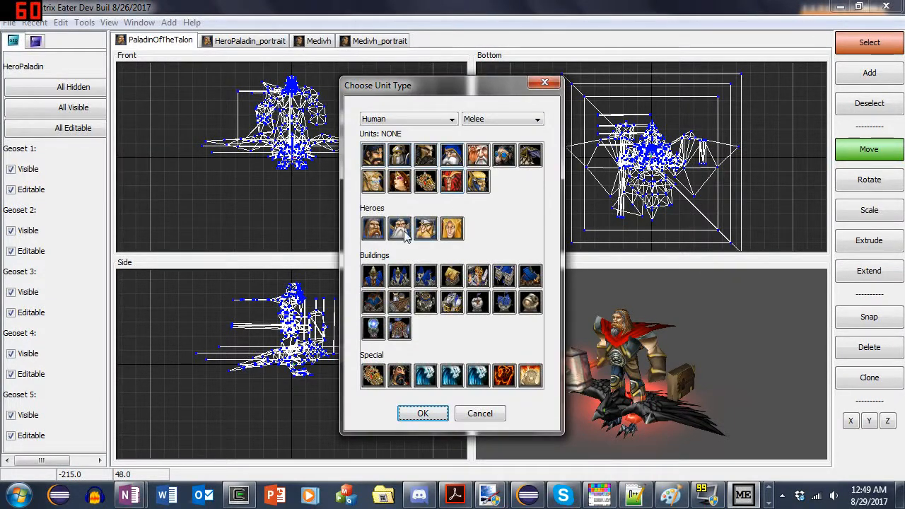
left_click(422, 416)
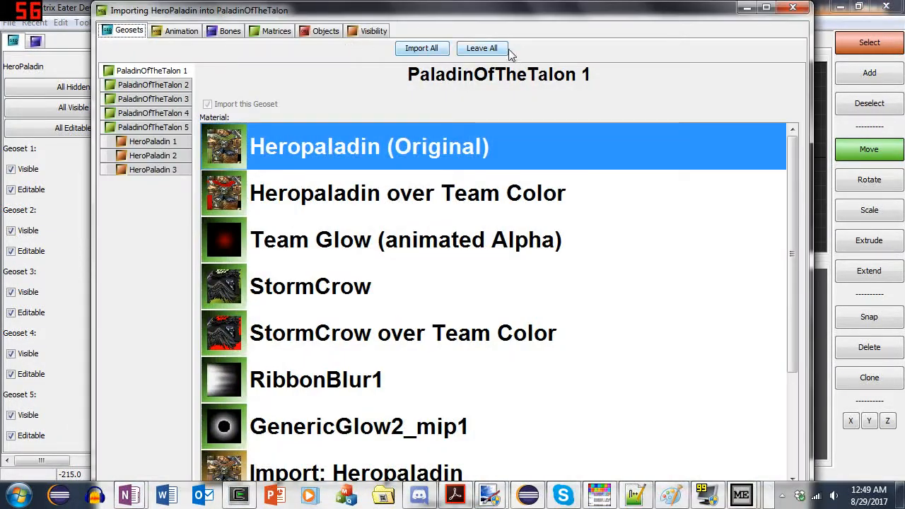
double_click(472, 10)
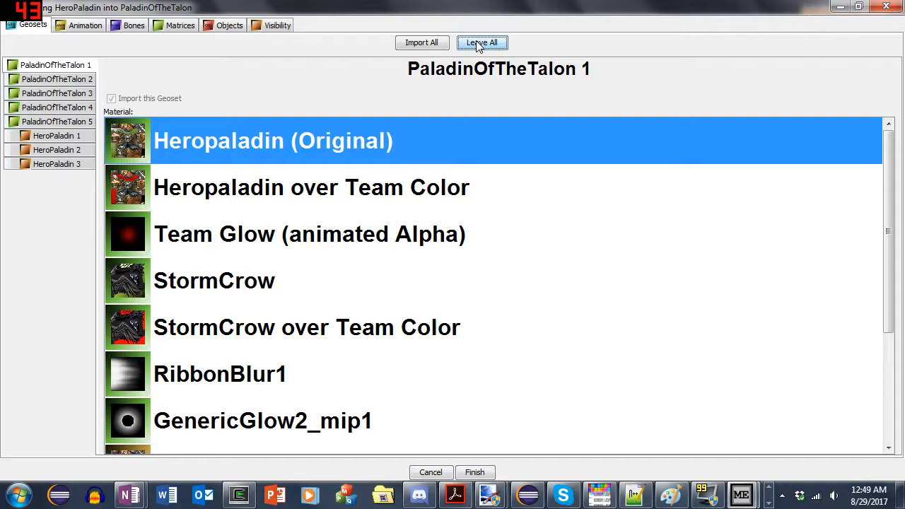
left_click(82, 26)
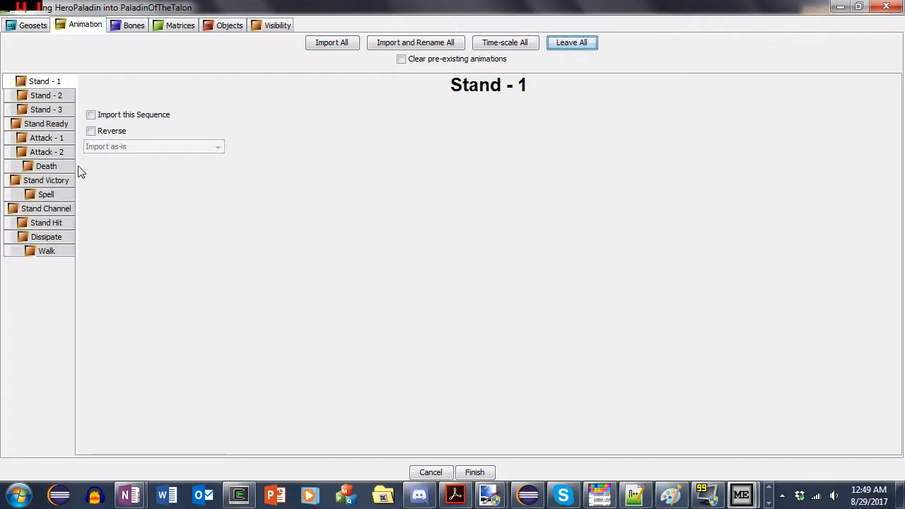
left_click(97, 118)
left_click(107, 146)
left_click(155, 181)
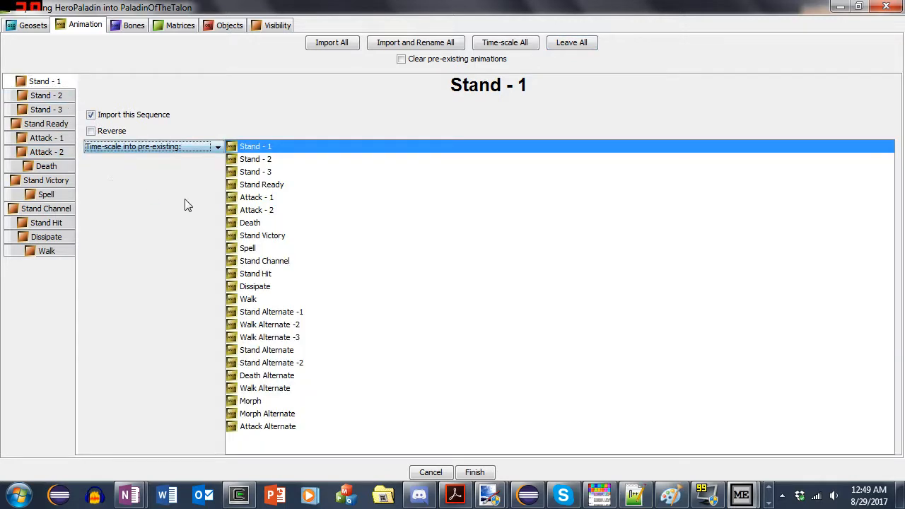
left_click(295, 407)
left_click(294, 417, "ctrl")
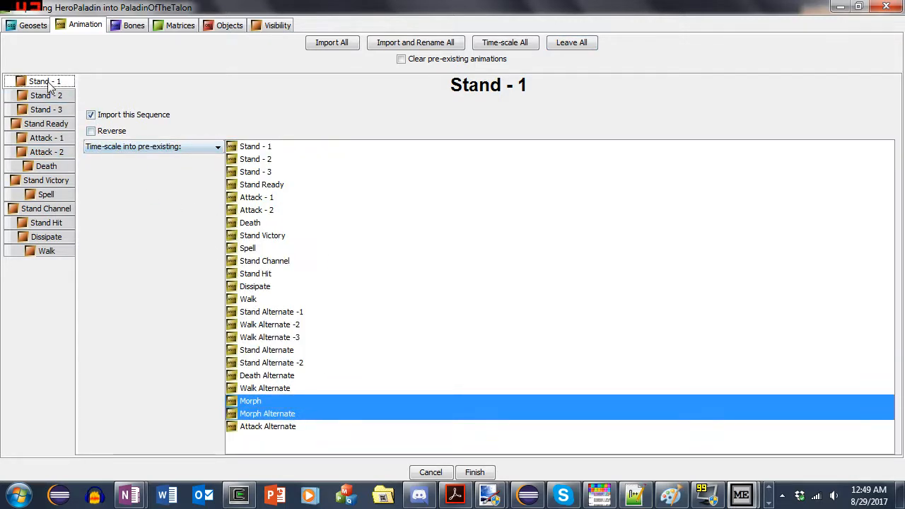
left_click(103, 116)
- Import the Spell sequence, time-scaled into the pre-existing Morph and Morph Alternate animations
left_click(64, 193)
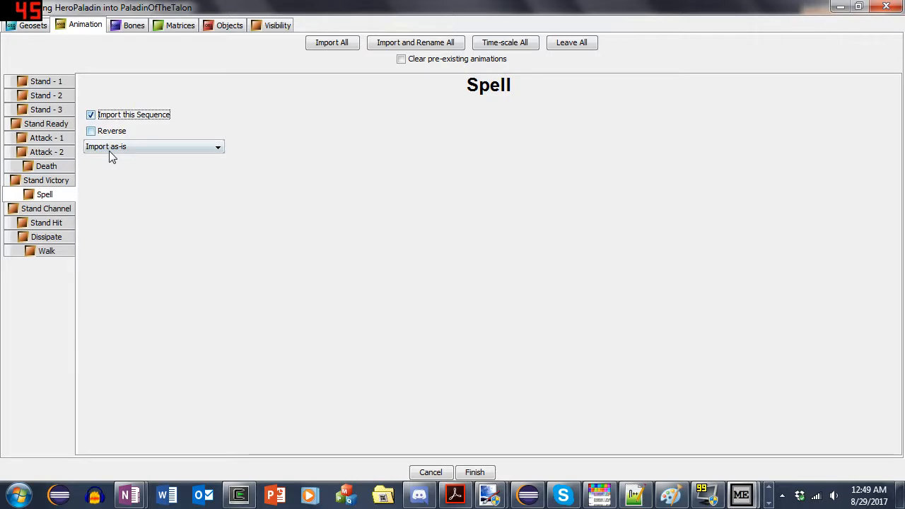
left_click(109, 149)
left_click(148, 181)
left_click(301, 400)
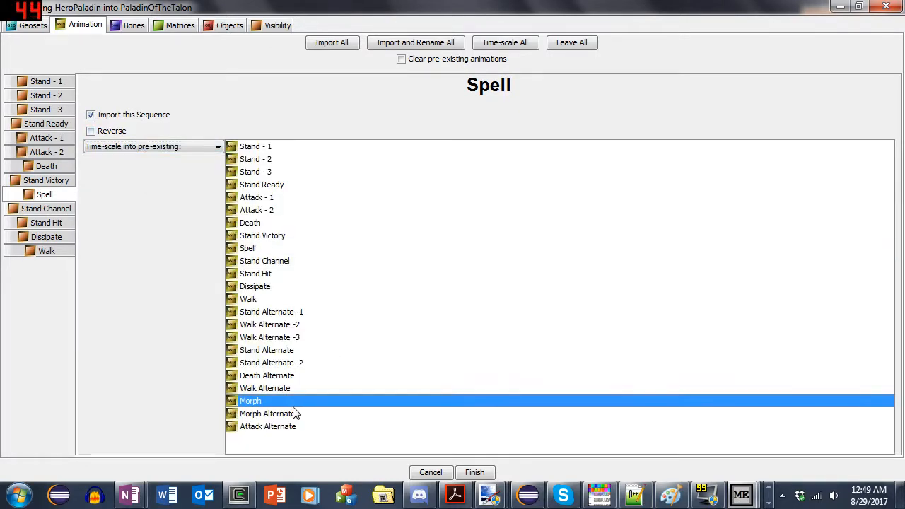
left_click(296, 414, "ctrl")
- Leave all bones unimported, except set BookRight to import motion to the pre-existing BookRight bone
left_click(119, 27)
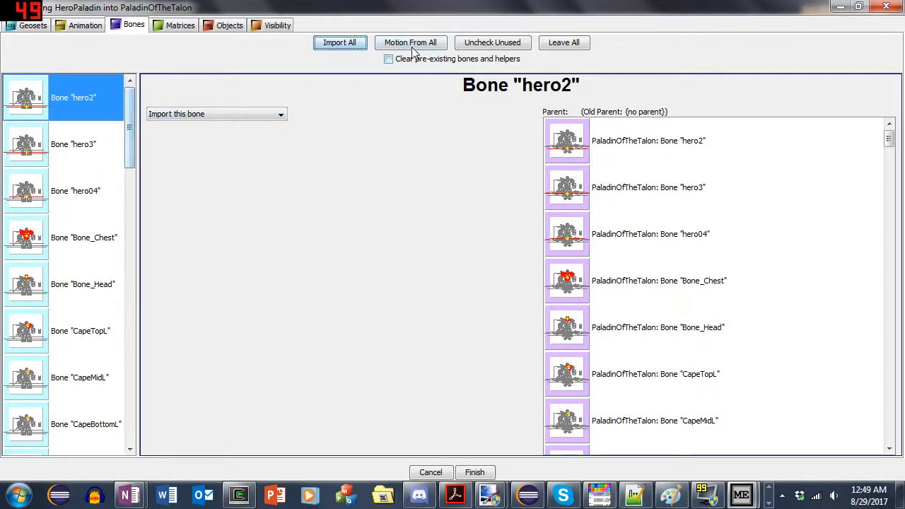
left_click_drag(128, 116, 157, 332)
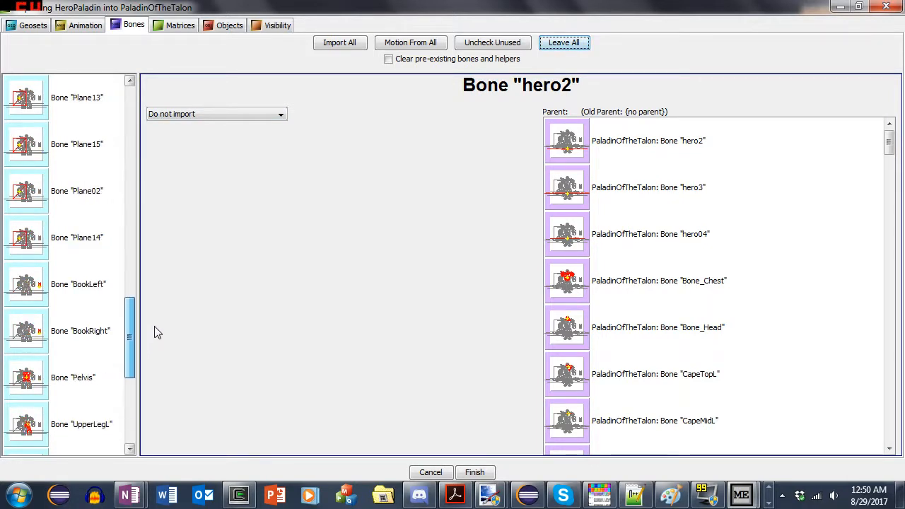
left_click(79, 330)
left_click(198, 113)
left_click(205, 139)
- Set the bones UpperLegL through FootR and the Root and BookMain helpers to import motion to their pre-existing counterparts
scroll(378, 239, "down", 5)
scroll(378, 239, "up", 10)
scroll(61, 295, "down", 3)
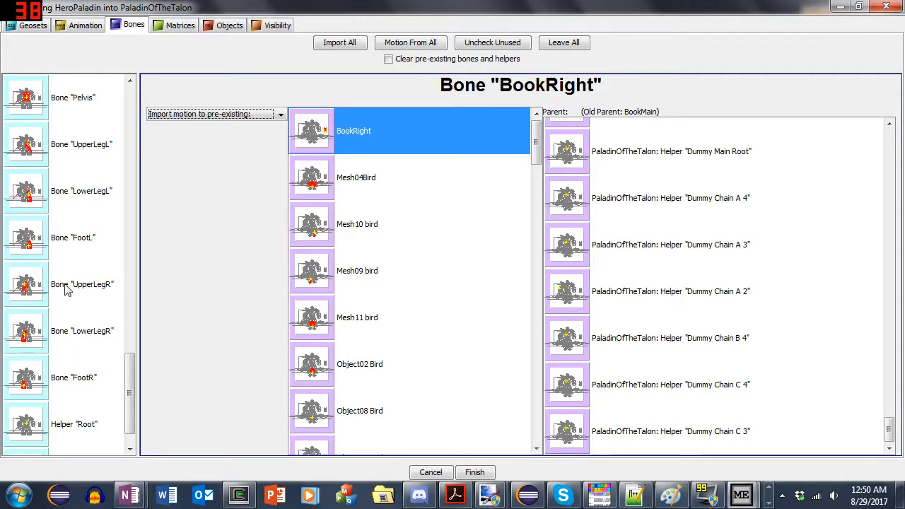
scroll(67, 284, "up", 2)
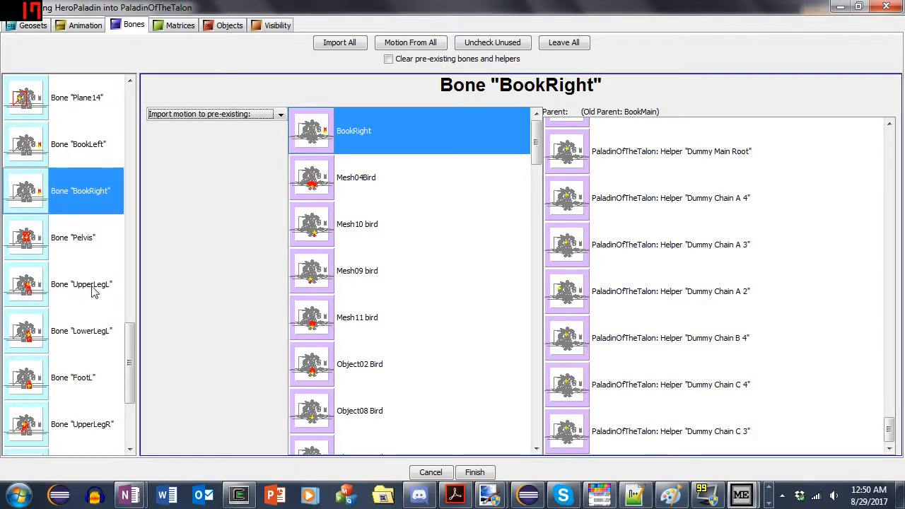
scroll(90, 276, "down", 1)
left_click(84, 247)
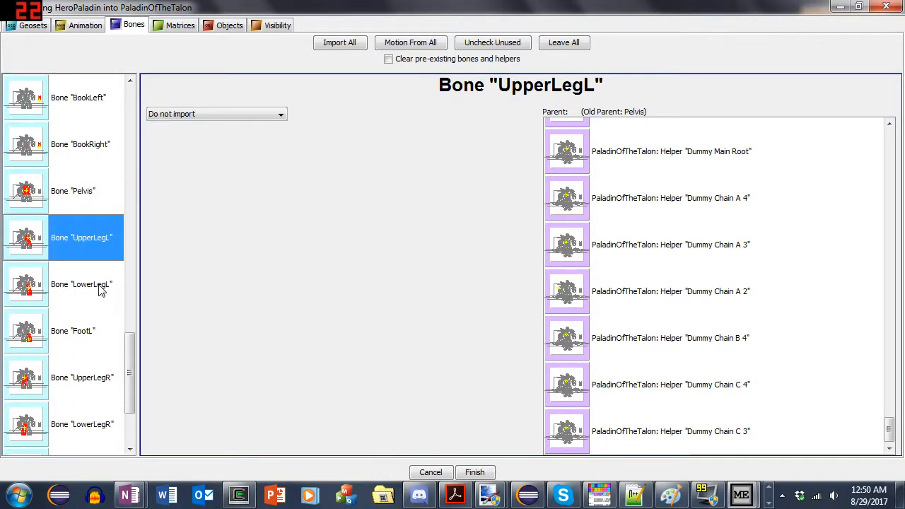
left_click(77, 208)
left_click(71, 229)
scroll(112, 345, "down", 1)
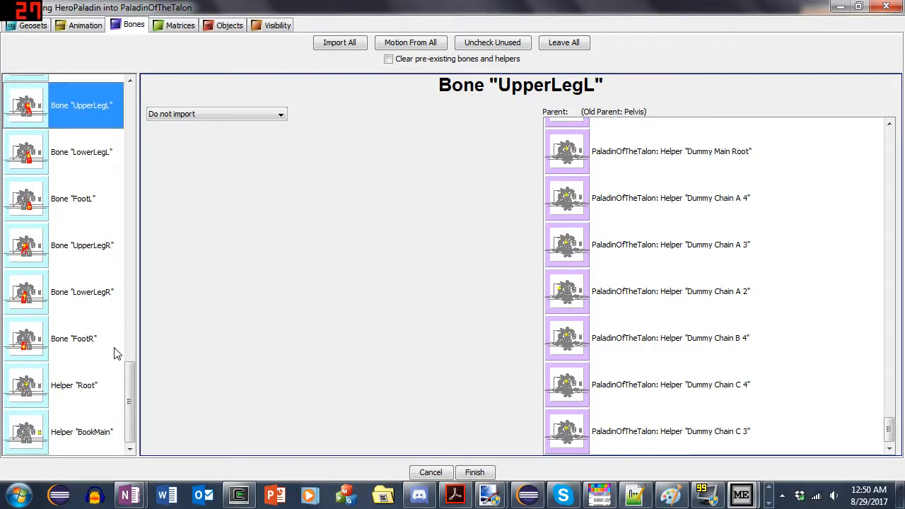
left_click(81, 426, "shift")
left_click(190, 116)
left_click(190, 135)
- Check the motion targets assigned to the Root helper and the LowerLegR bone
scroll(67, 236, "up", 6)
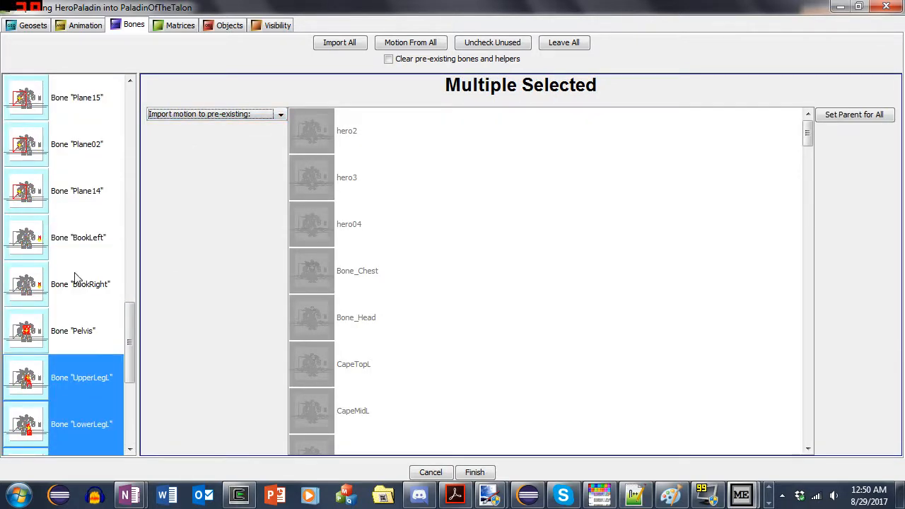
scroll(88, 318, "down", 6)
left_click(108, 384)
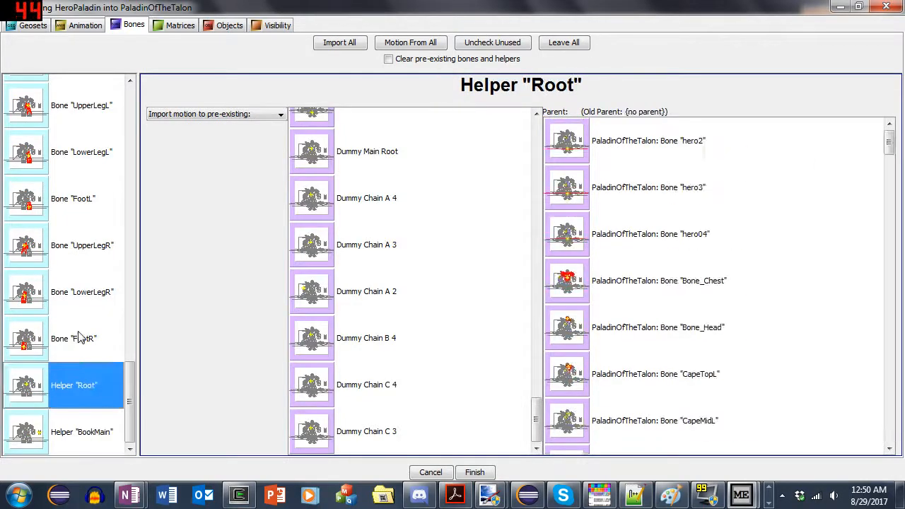
left_click(89, 292)
scroll(90, 189, "up", 1)
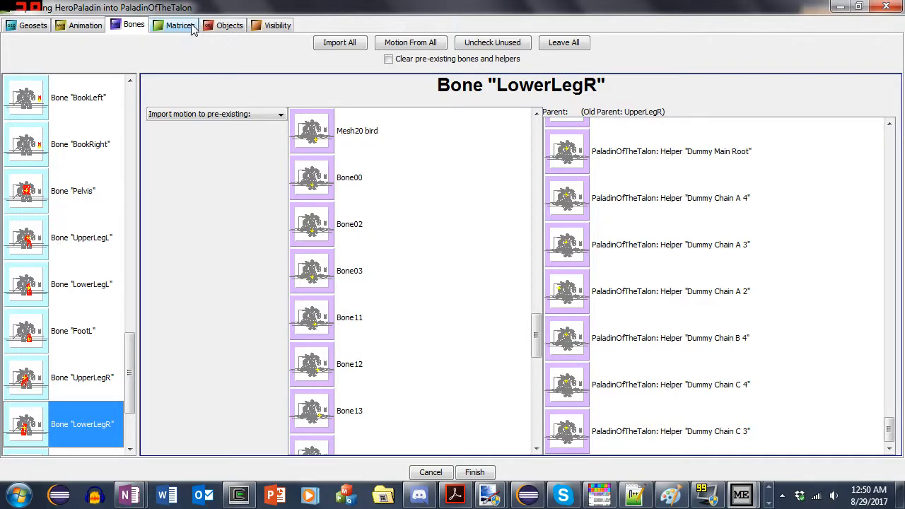
- Leave all HeroPaladin attachments, emitters, event objects and collision shapes unimported
left_click(226, 26)
left_click(101, 127)
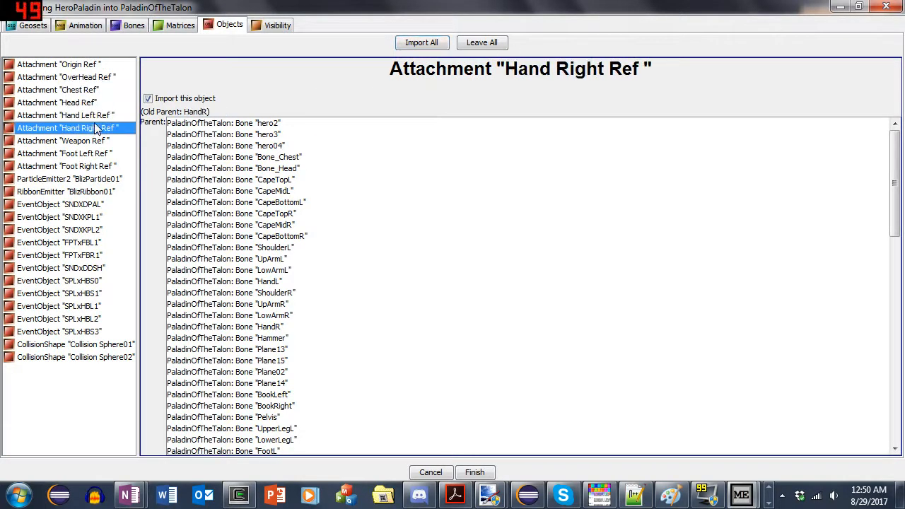
left_click(94, 65)
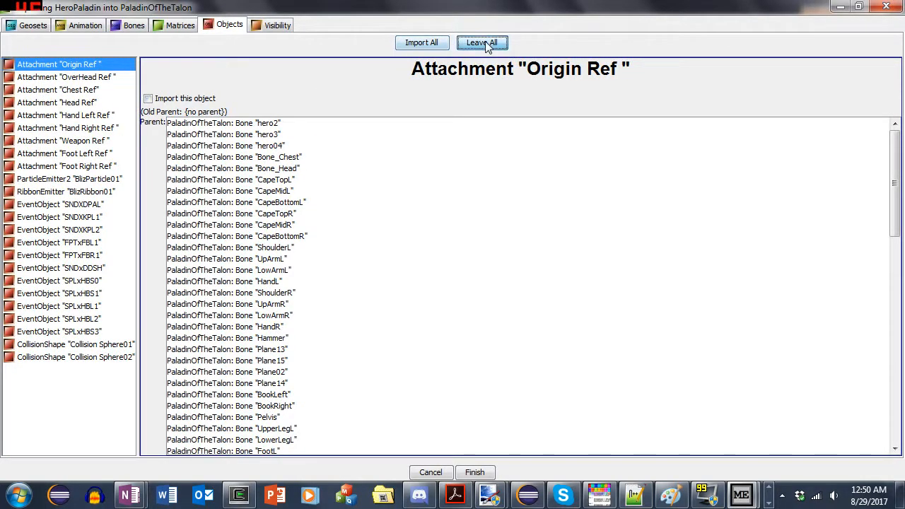
left_click_drag(70, 357, 111, 75)
- Review the visibility sources of the model's components, including BlizParticle01 and BlizParticle04
left_click(274, 28)
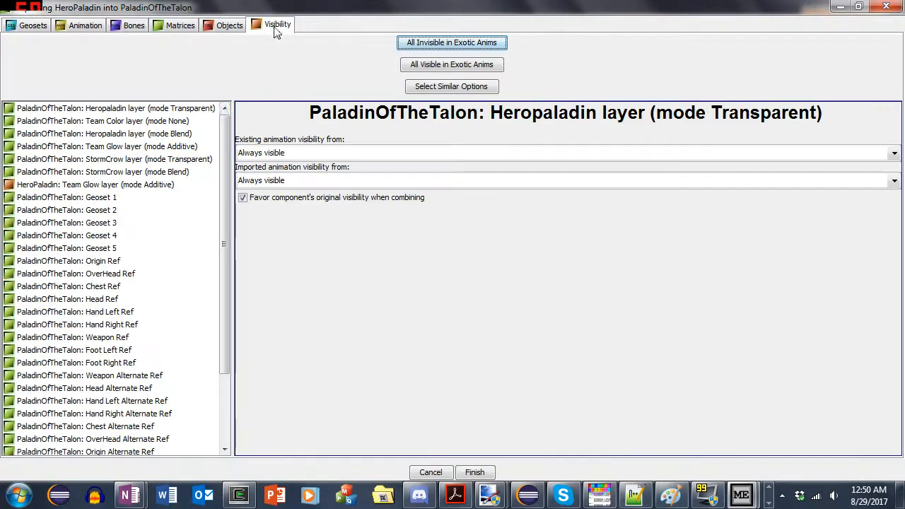
scroll(141, 269, "down", 3)
scroll(166, 315, "up", 3)
scroll(113, 297, "down", 3)
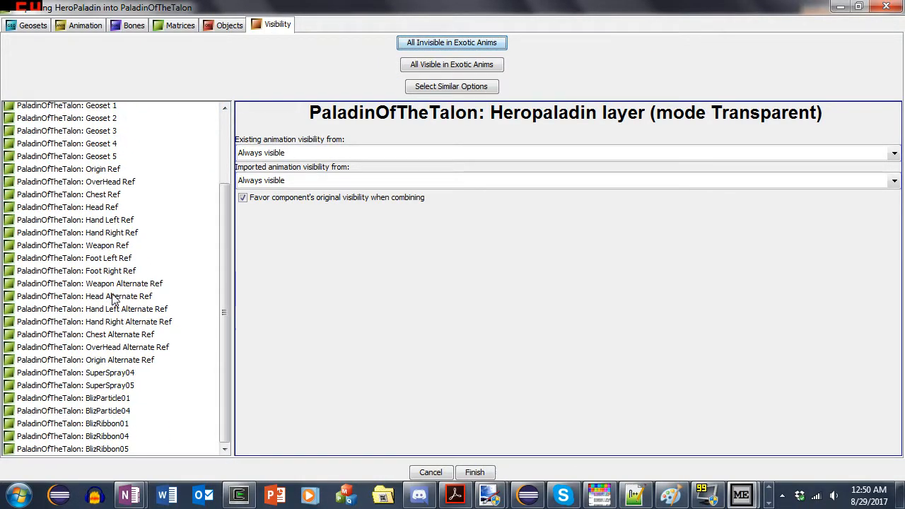
left_click(67, 118)
left_click(73, 398)
left_click(74, 411)
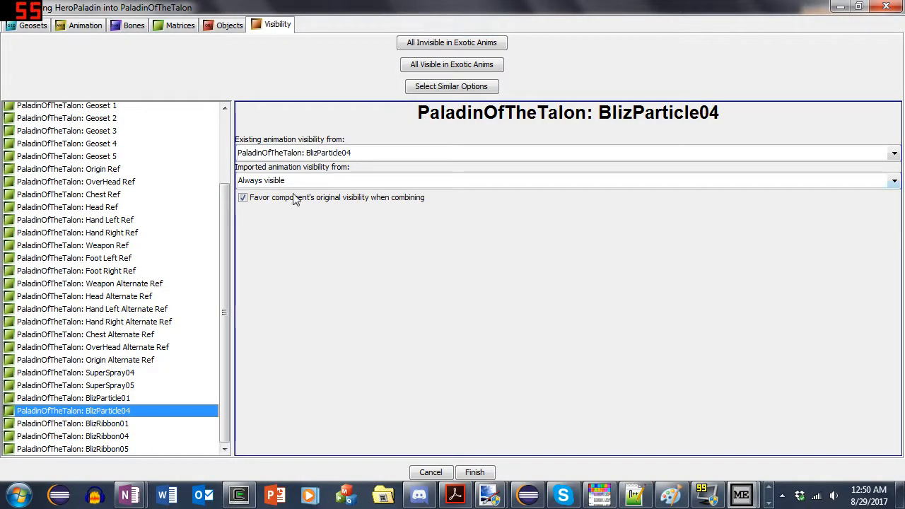
- Finish the import and save the merged model as PaladinOfTheTalon2
left_click(475, 472)
left_click(10, 23)
left_click(65, 167)
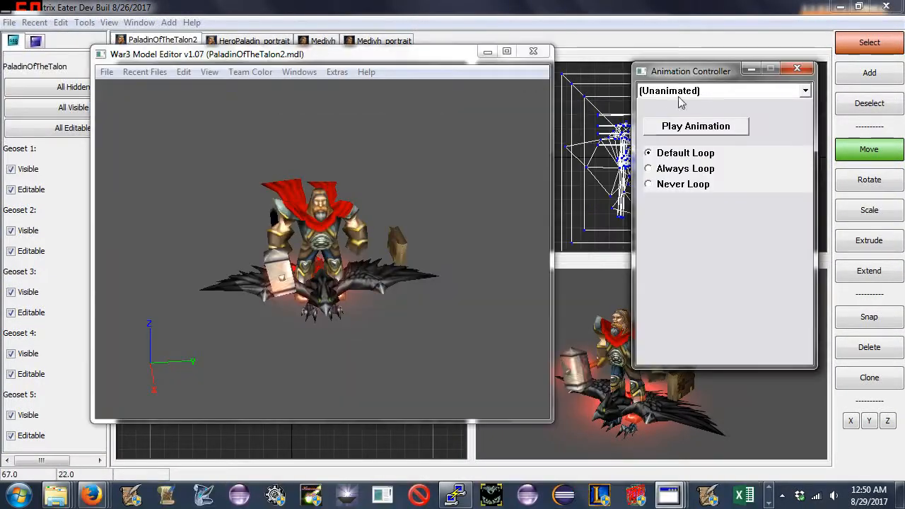
- Preview the Morph animation of PaladinOfTheTalon2 in War3 Model Editor, replaying it from several angles
left_click(694, 91)
left_click(682, 186)
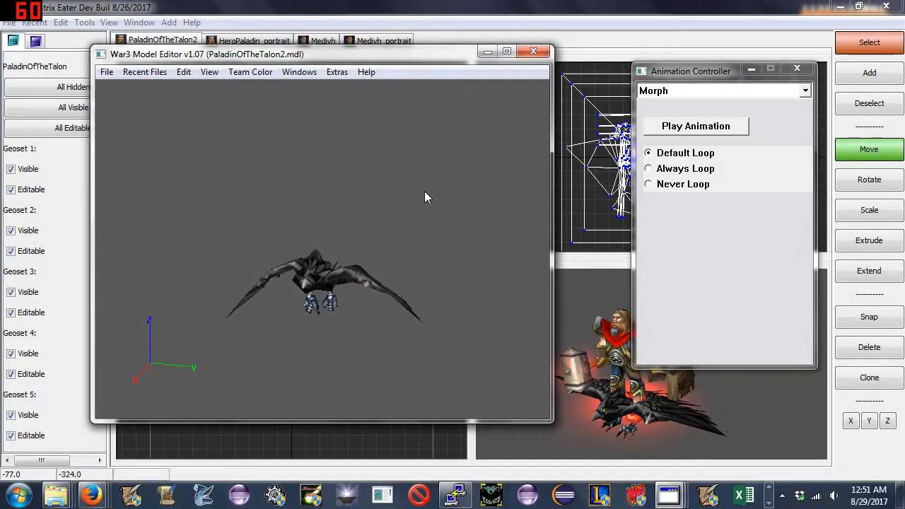
left_click(697, 130)
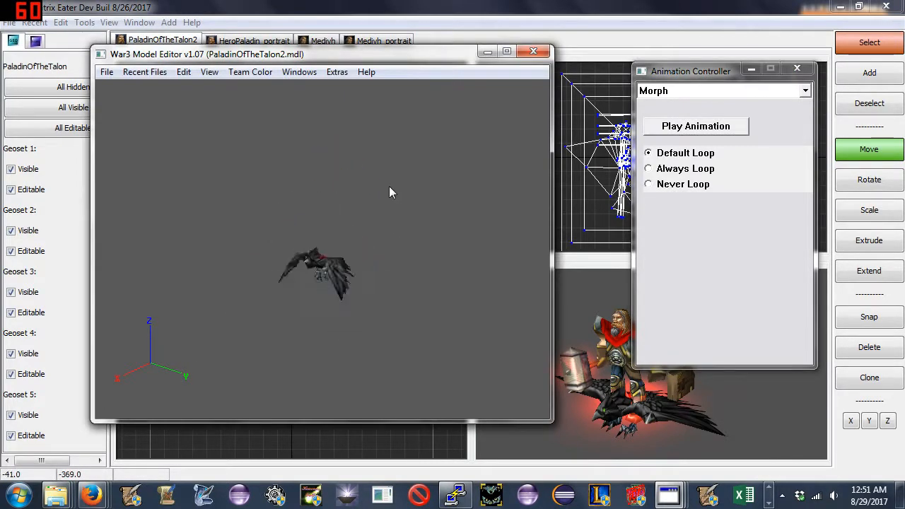
left_click(661, 126)
left_click(658, 130)
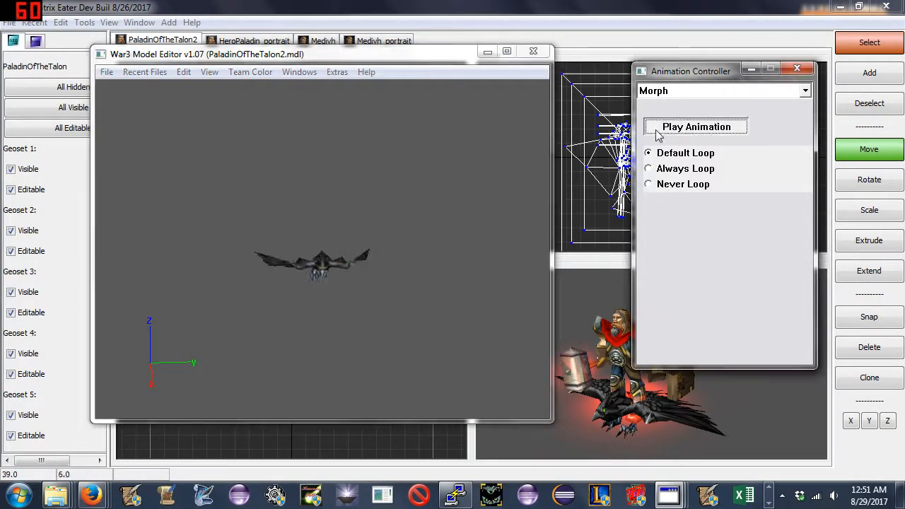
left_click(656, 130)
left_click_drag(420, 212, 503, 202)
- Preview the Morph Alternate animation several times while viewing the model from different angles
left_click_drag(746, 81, 742, 84)
left_click(743, 90)
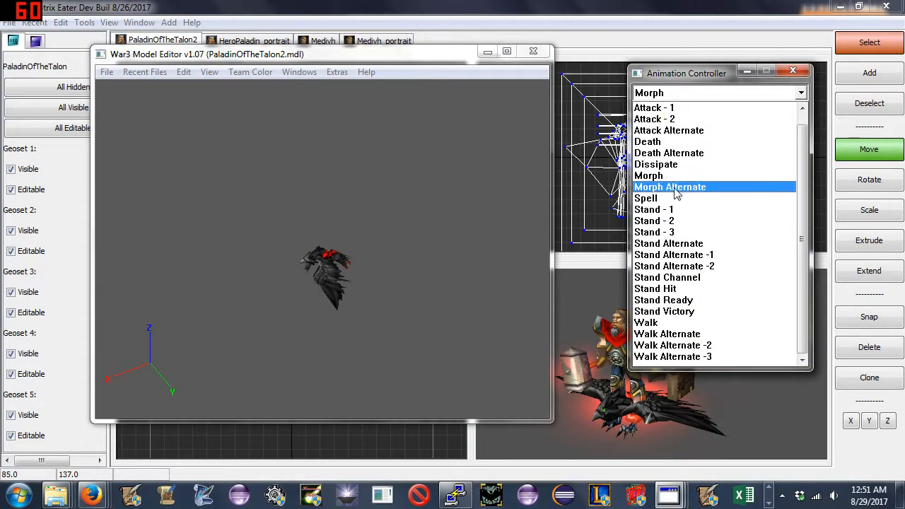
left_click(707, 186)
left_click_drag(413, 233, 262, 205)
left_click(656, 130)
left_click(685, 129)
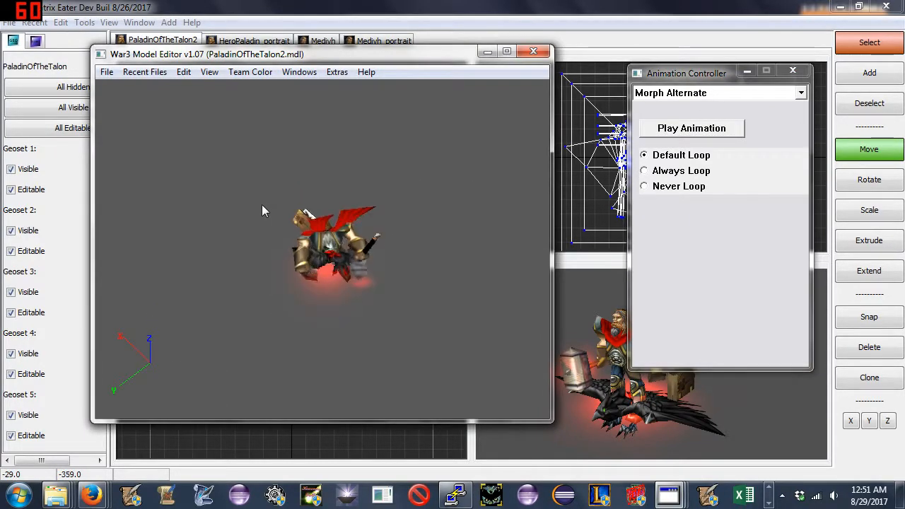
left_click(658, 134)
left_click_drag(384, 214, 423, 191)
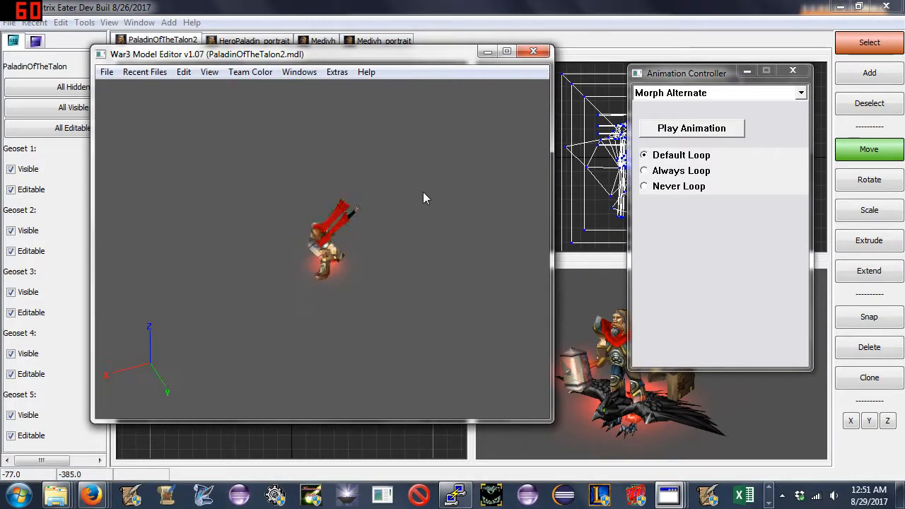
- Replay the Morph animation to recheck the transformation into the bird
left_click(662, 98)
left_click(657, 175)
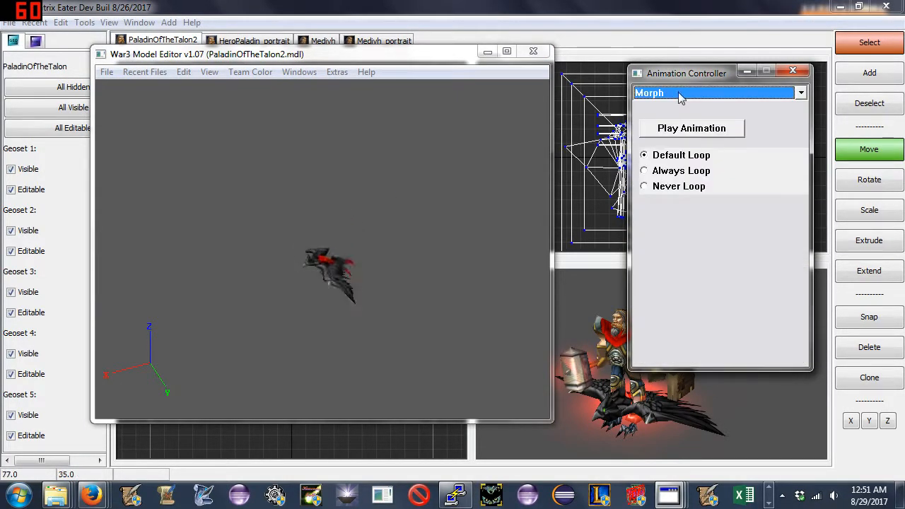
left_click(665, 130)
left_click_drag(410, 205, 446, 192)
- Import the HeroPaladin unit into PaladinOfTheTalon2 in Matrix Eater, leaving all its geosets, animations and objects unimported
left_click(9, 22)
mouse_move(51, 86)
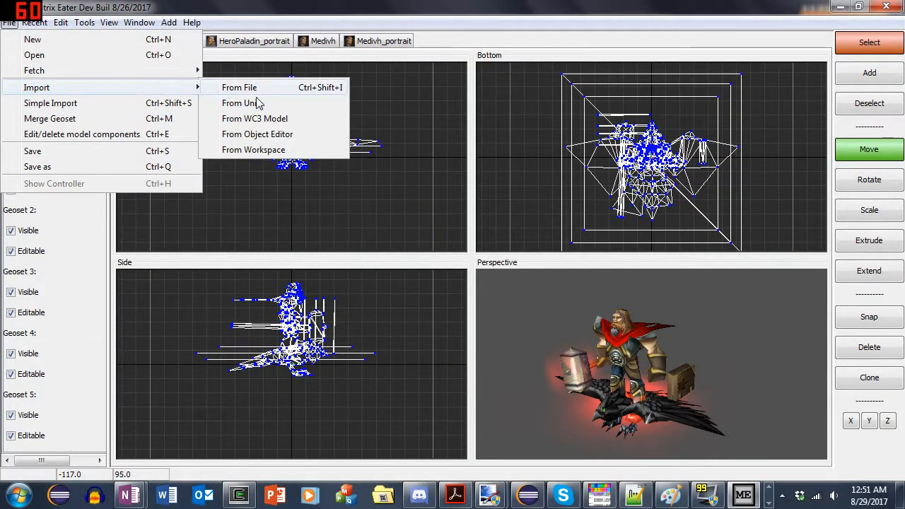
left_click(226, 103)
left_click(438, 413)
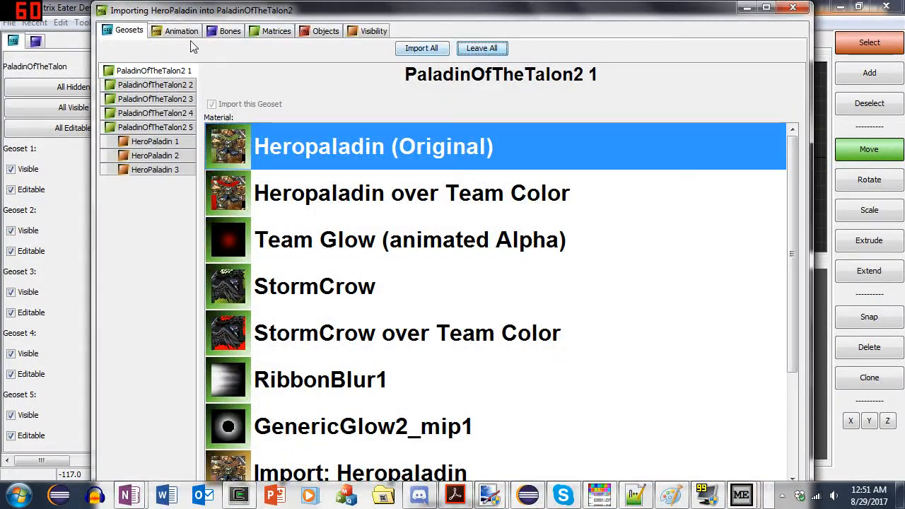
left_click(185, 31)
left_click(571, 51)
left_click(325, 31)
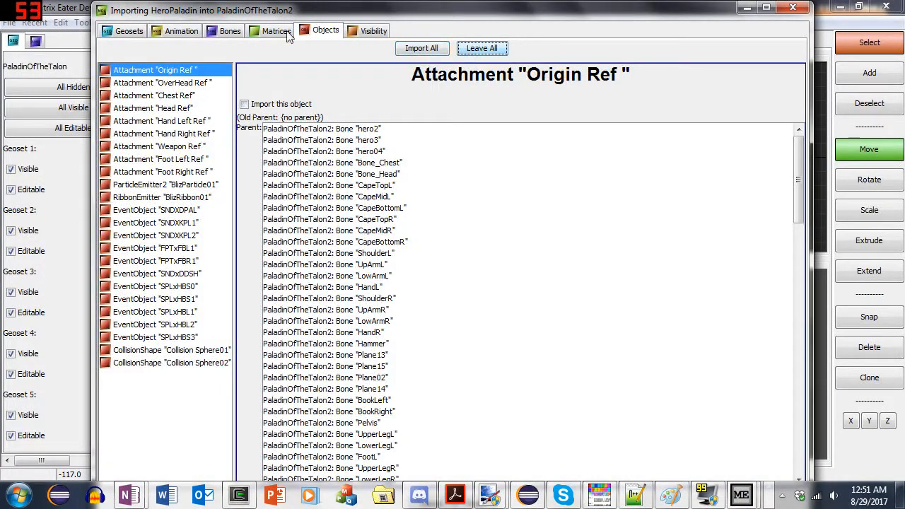
- Leave all bones unimported, except set CapeTopL through CapeBottomR to import motion to the pre-existing cape bones
left_click(230, 31)
left_click_drag(225, 127, 220, 293)
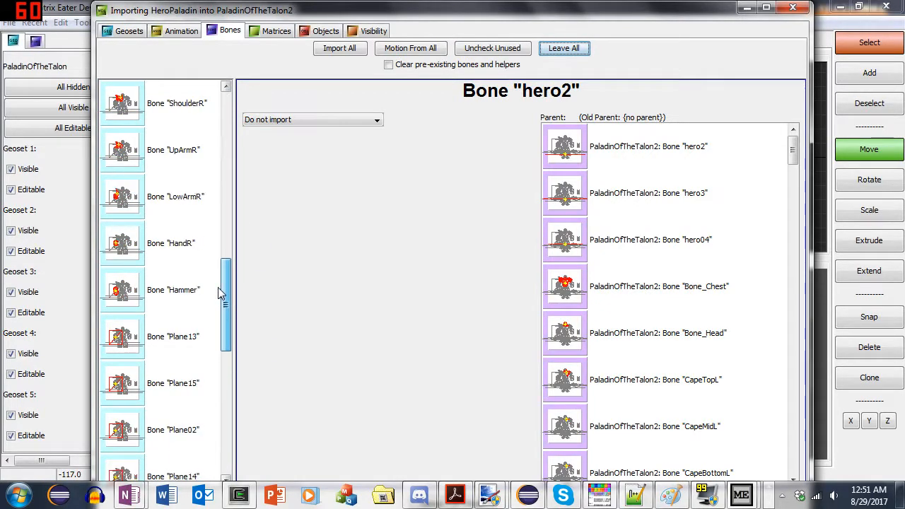
scroll(221, 294, "up", 5)
left_click(195, 259)
key("Down")
key("Down")
key("Down")
left_click(177, 166, "shift")
left_click(311, 119)
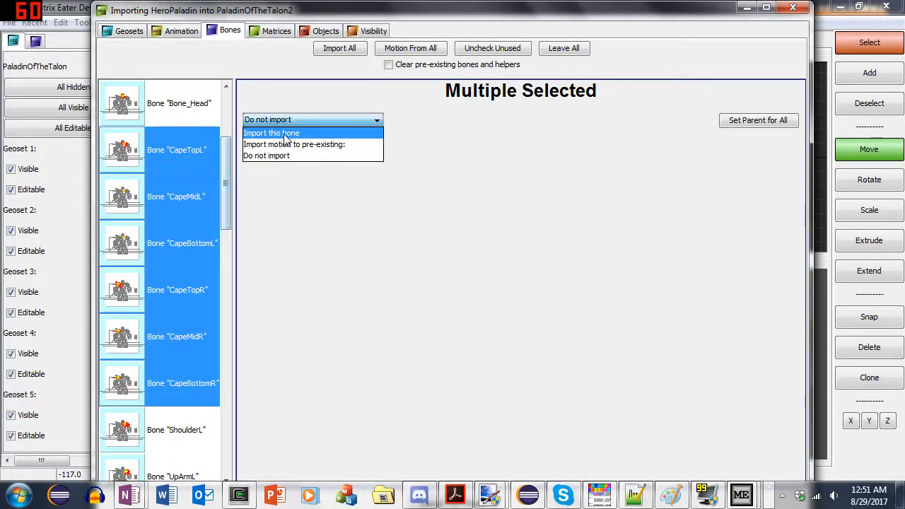
left_click(283, 140)
- Set the BookMain helper and the BookRight bone to import motion to pre-existing
left_click(185, 116)
left_click_drag(225, 172, 233, 431)
scroll(172, 282, "up", 2)
scroll(173, 430, "down", 2)
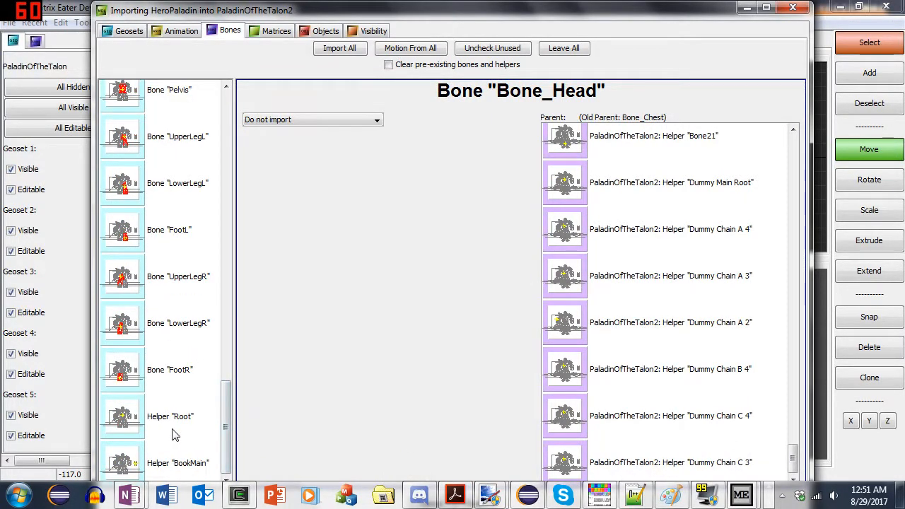
left_click(177, 463)
left_click(304, 119)
left_click(283, 156)
left_click(311, 120)
left_click(294, 145)
scroll(192, 198, "up", 8)
scroll(195, 208, "down", 3)
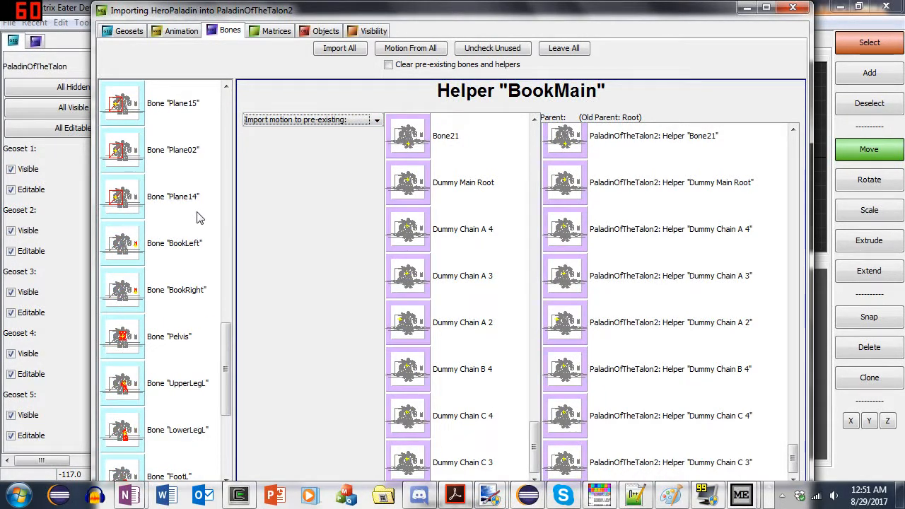
left_click(184, 289)
left_click(269, 120)
left_click(283, 144)
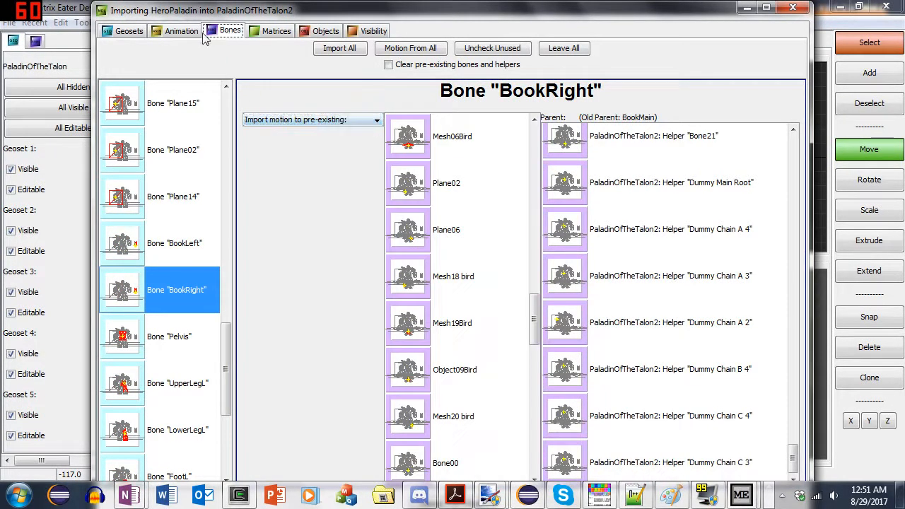
- Import the Stand - 1 sequence, time-scaled into the pre-existing Morph and Morph Alternate animations
left_click(177, 30)
left_click(240, 152)
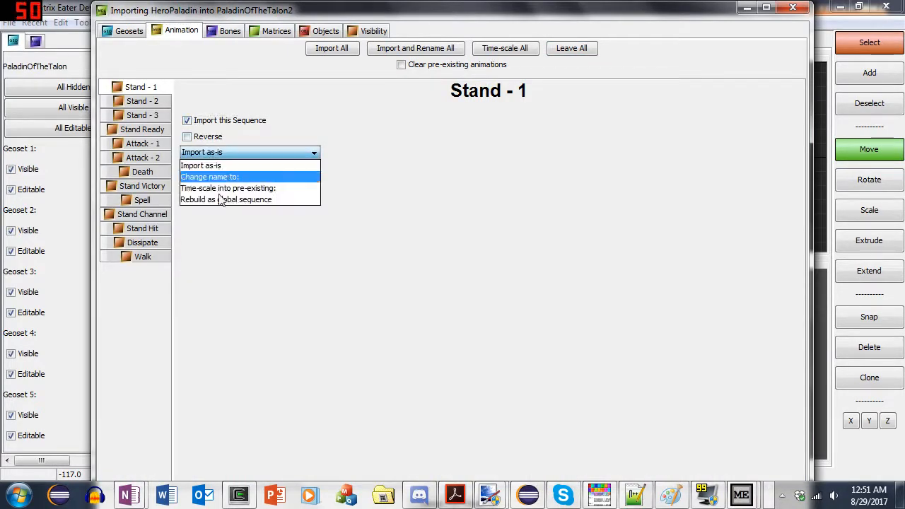
left_click(219, 186)
left_click_drag(364, 408, 375, 419)
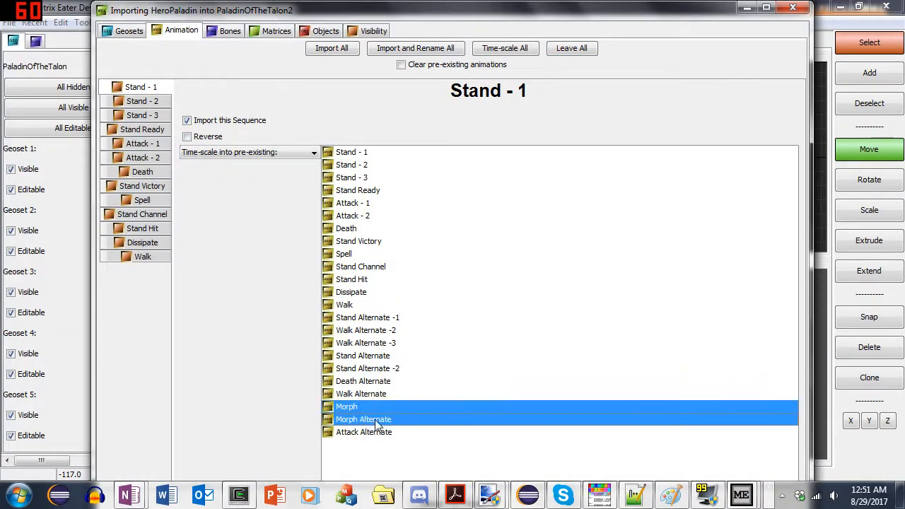
- Review the import settings of the remaining bones down to the UpperLegL bone
left_click(225, 31)
left_click(188, 348)
left_click(190, 391)
scroll(191, 367, "down", 3)
left_click_drag(193, 416, 185, 138)
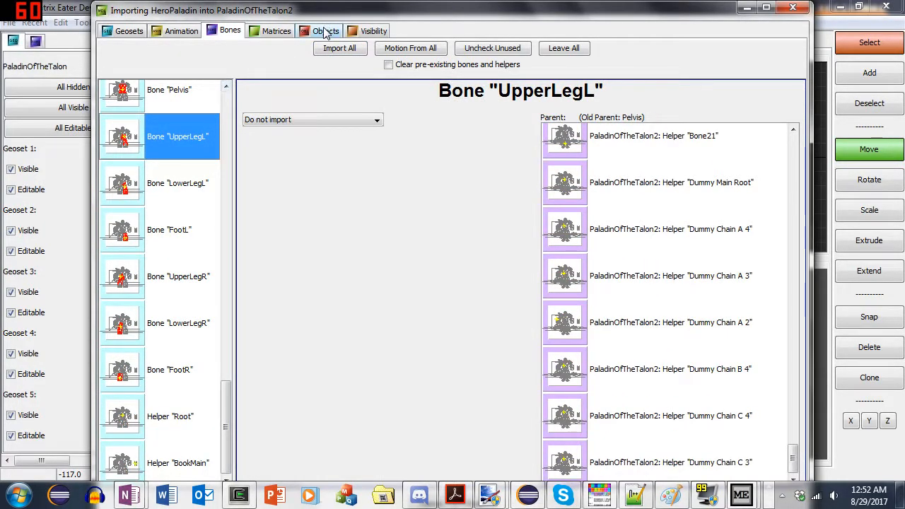
- Check the object, geoset and visibility settings, and finish the import with the model saved as PaladinOfTheTalon3
left_click(326, 31)
left_click(163, 194)
left_click(368, 31)
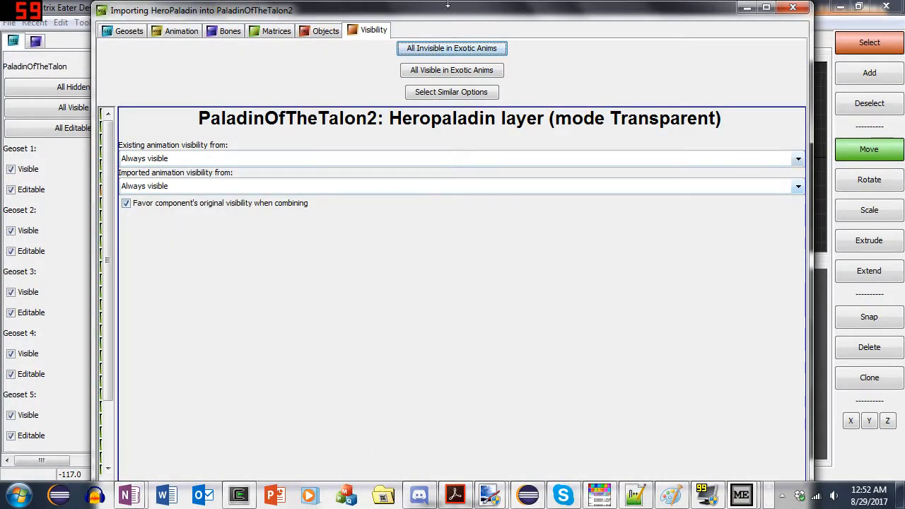
double_click(436, 14)
left_click(241, 25)
left_click(94, 128)
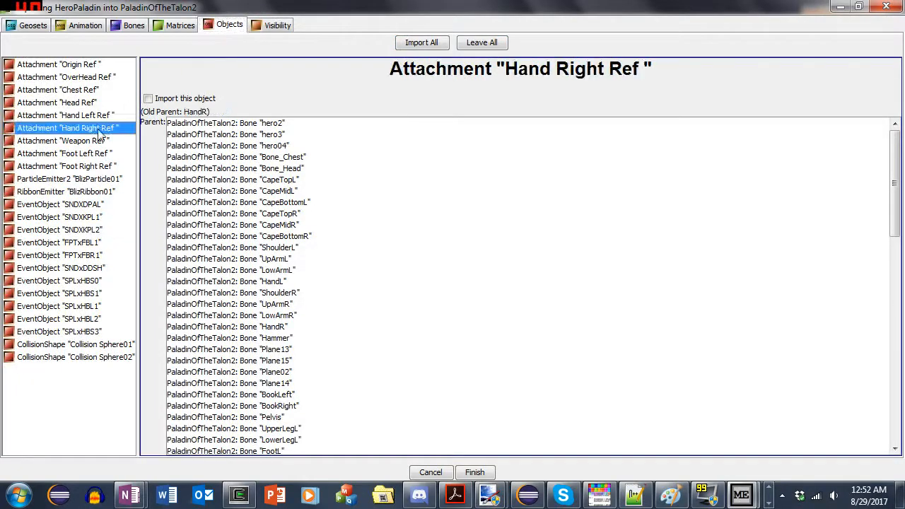
left_click(32, 25)
left_click(48, 162)
left_click(276, 25)
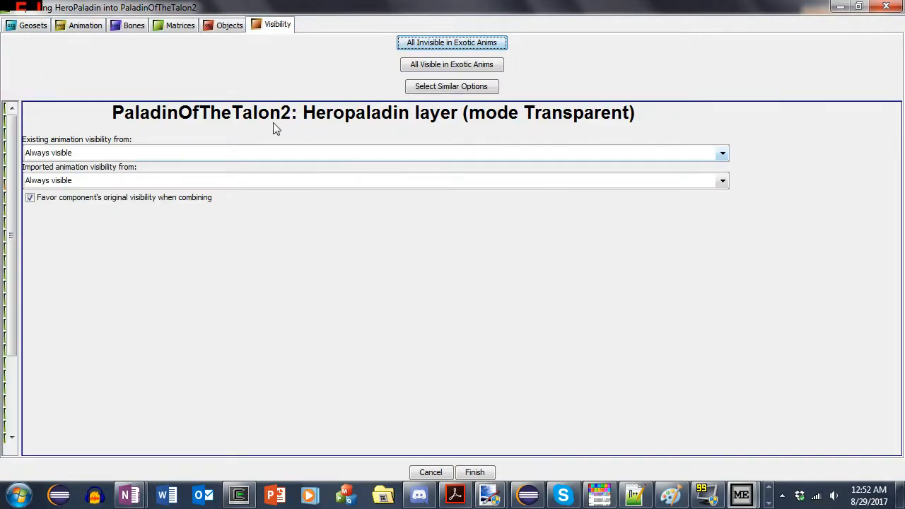
left_click(474, 472)
- Switch to War3 Model Editor with PaladinOfTheTalon3.mdl open and list the model's sequences in the Animation Controller
left_click(768, 497)
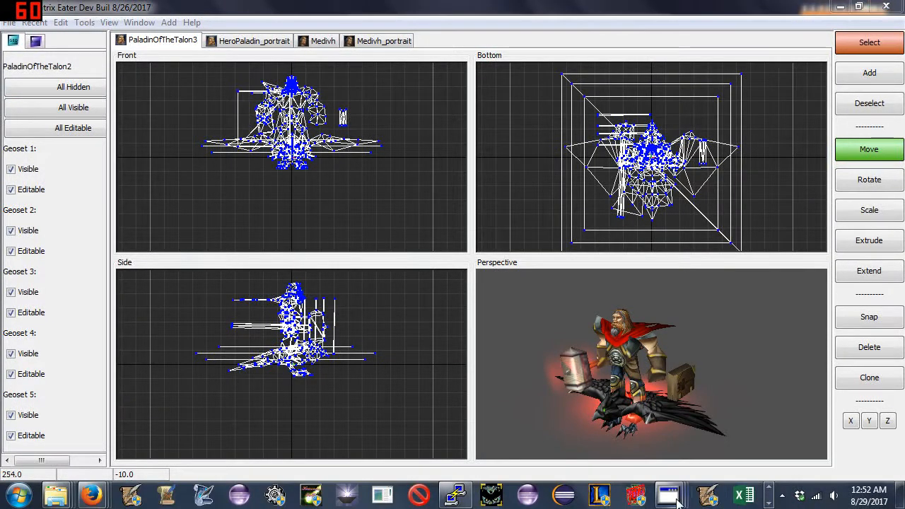
mouse_move(671, 497)
left_click(311, 424)
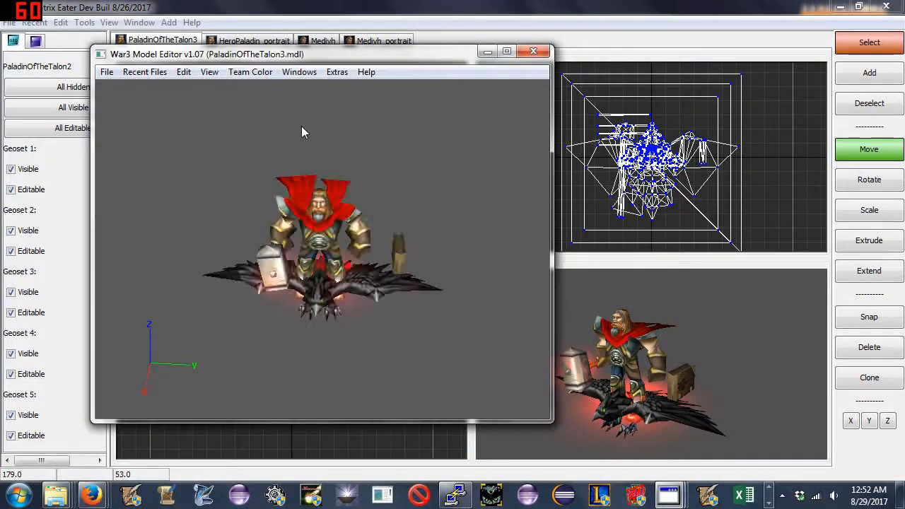
left_click(299, 71)
left_click(318, 99)
left_click(682, 93)
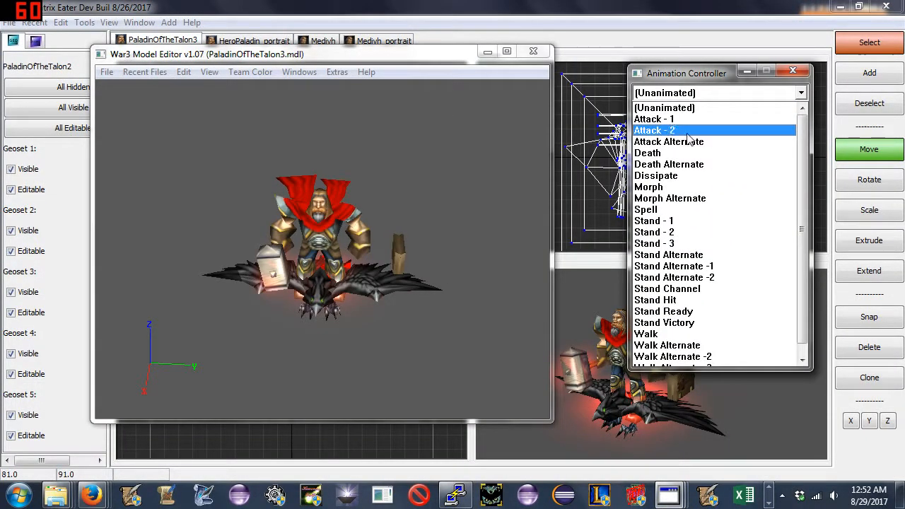
- Preview the Stand Alternate animation and the sequences after it, replaying them from several viewing angles
left_click(722, 246)
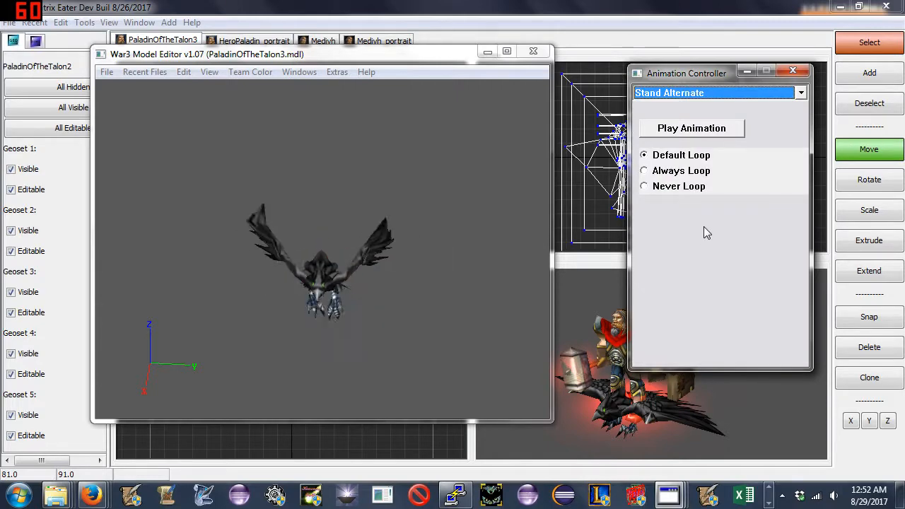
key("Down")
key("Down")
key("Down")
left_click_drag(475, 187, 368, 177)
left_click(689, 130)
left_click(684, 133)
left_click_drag(515, 189, 457, 195)
left_click(696, 132)
left_click_drag(529, 185, 458, 202)
left_click(643, 134)
left_click(680, 132)
left_click_drag(539, 154, 523, 152)
- Play the Morph Alternate animation and inspect the Paladin's motion
left_click(683, 95)
left_click(677, 187)
left_click_drag(484, 215, 510, 206)
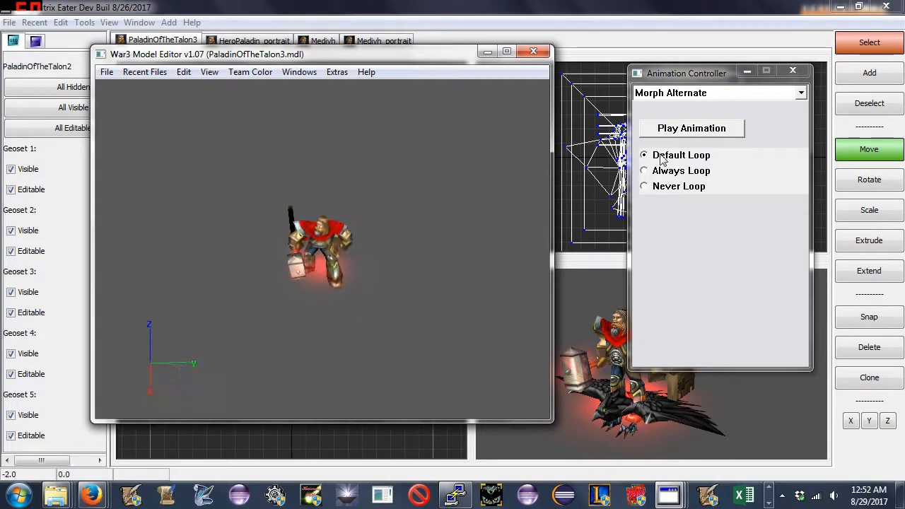
left_click(665, 131)
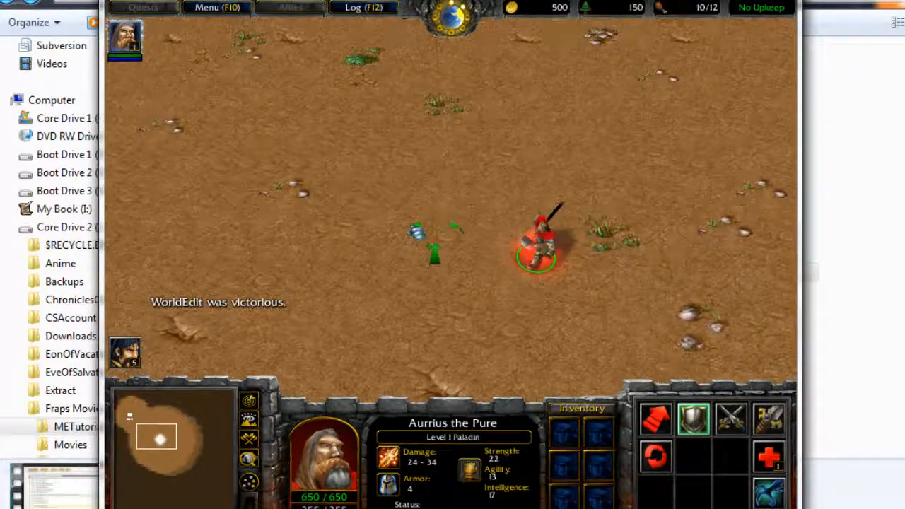
- In the Warcraft III test map, order the Paladin to move across the terrain toward the town building
key("Up")
key("Left")
right_click(501, 247)
key("Left")
right_click(524, 244)
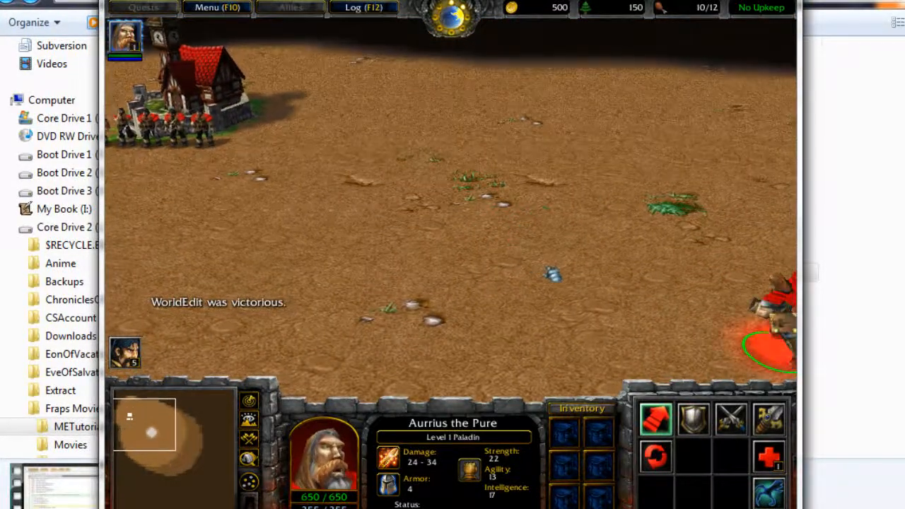
- Test the morph in game by switching the Paladin to Crow Form, back to Human Form, and to Crow Form again
left_click(769, 492)
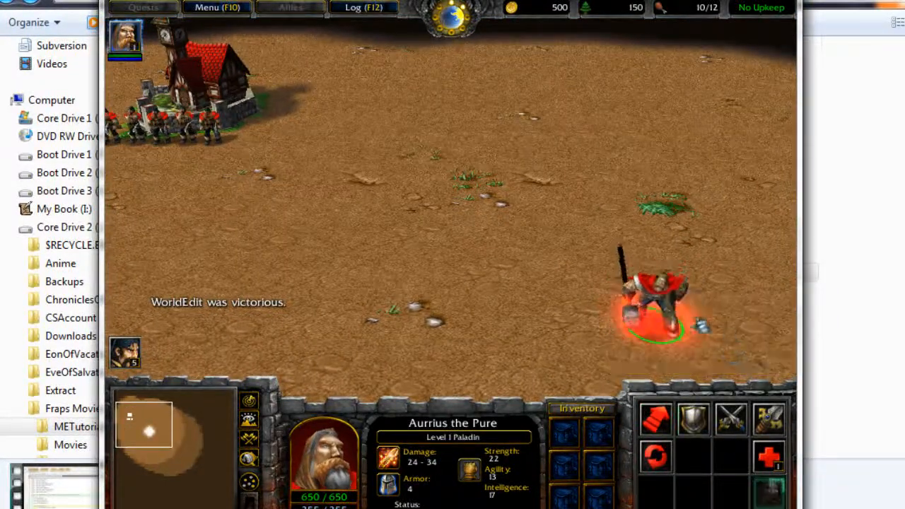
key("Right")
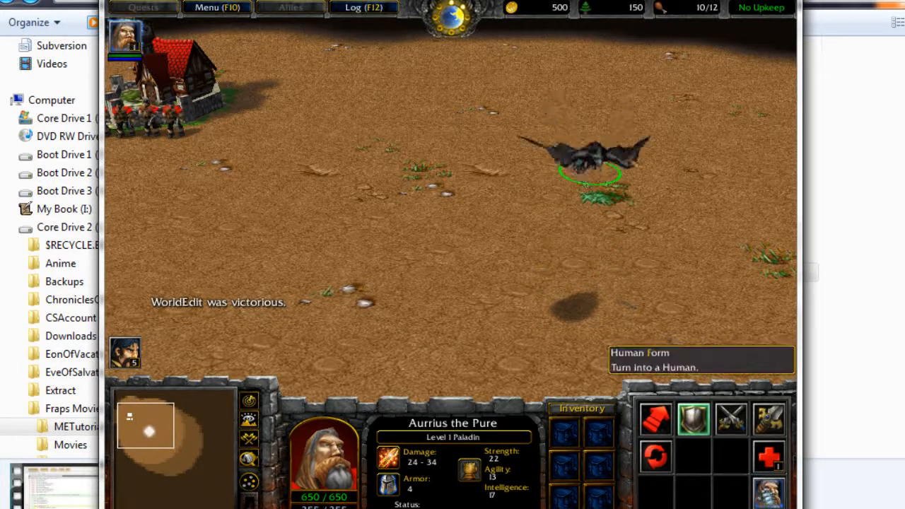
left_click(769, 495)
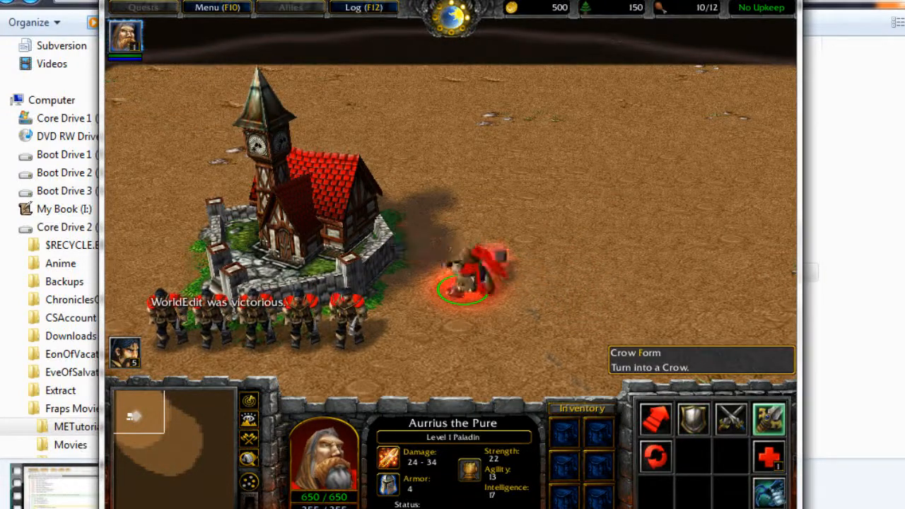
left_click(768, 492)
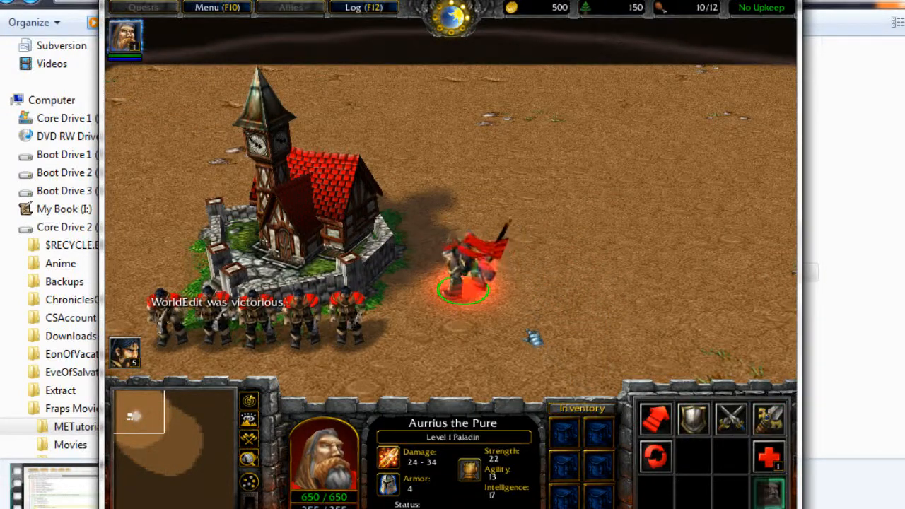